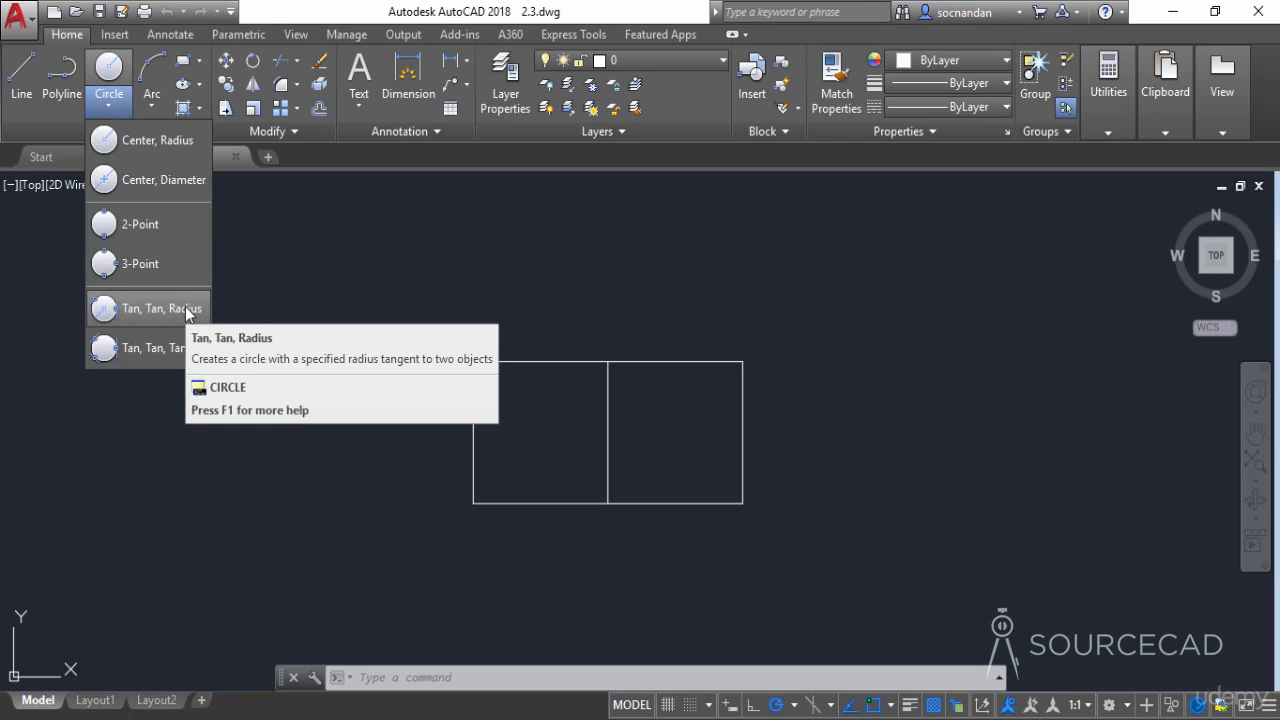
# Draw a Center, Radius circle with radius 1 centred on the midpoint of the rectangle's vertical dividing line
pyautogui.click(160, 141)
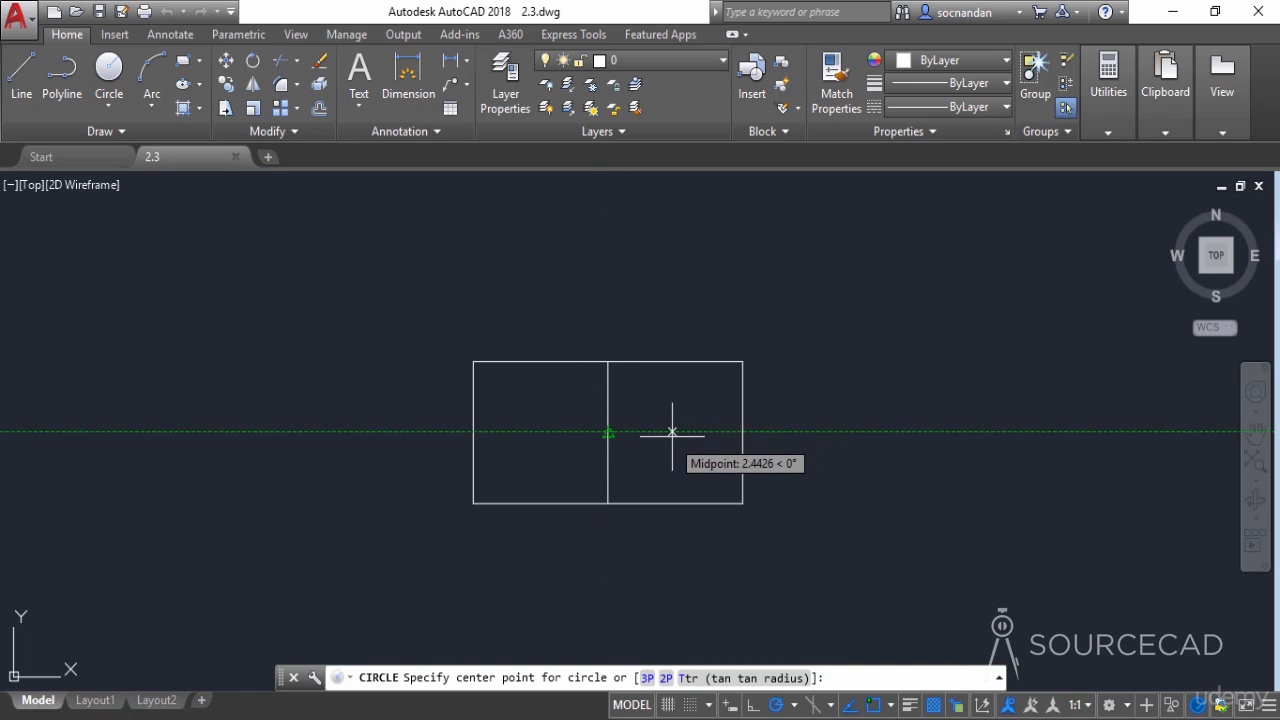
pyautogui.click(608, 432)
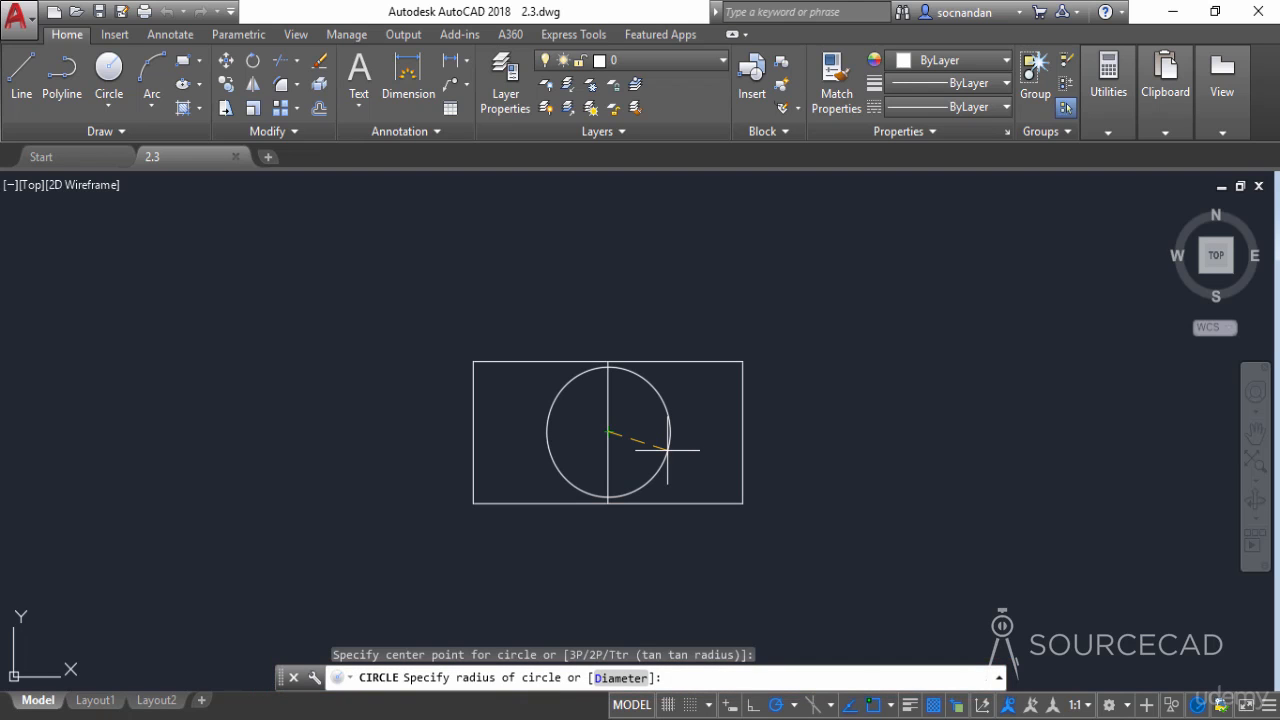
pyautogui.write('1')
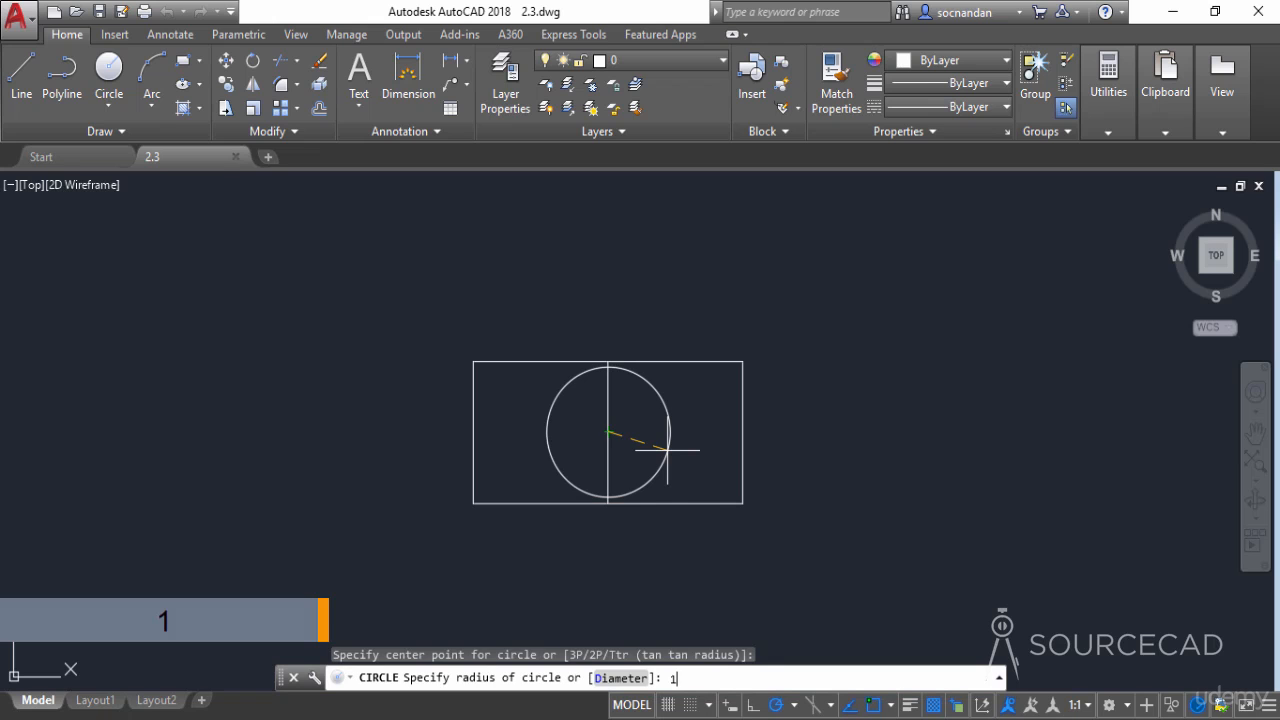
pyautogui.press('Return')
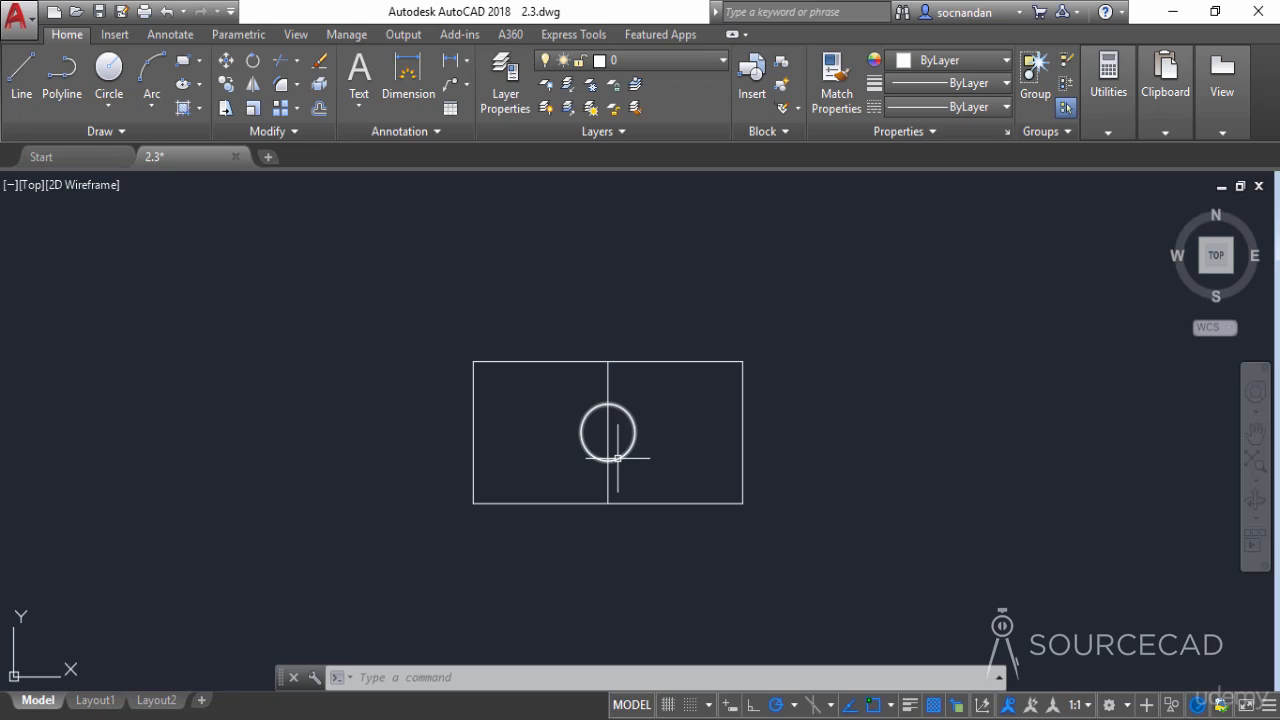
# Draw a Center, Diameter circle with diameter 3 centred on the midpoint of the vertical dividing line
pyautogui.click(108, 107)
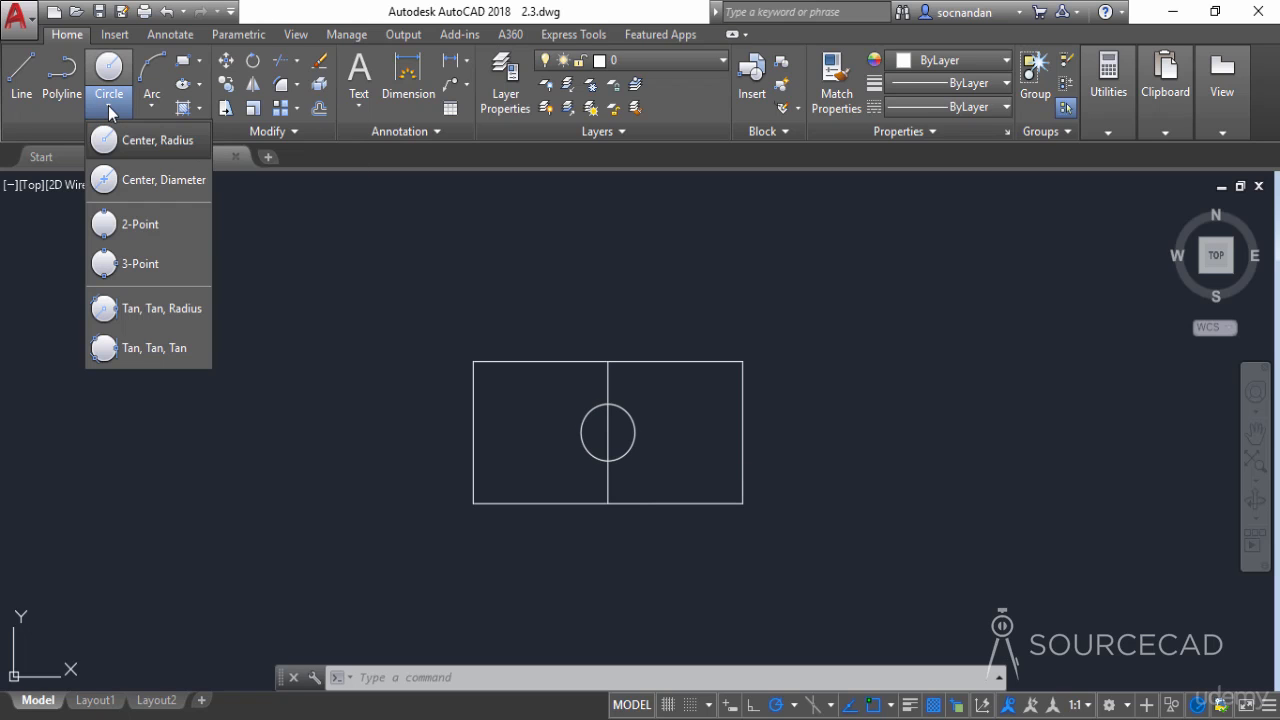
pyautogui.click(167, 182)
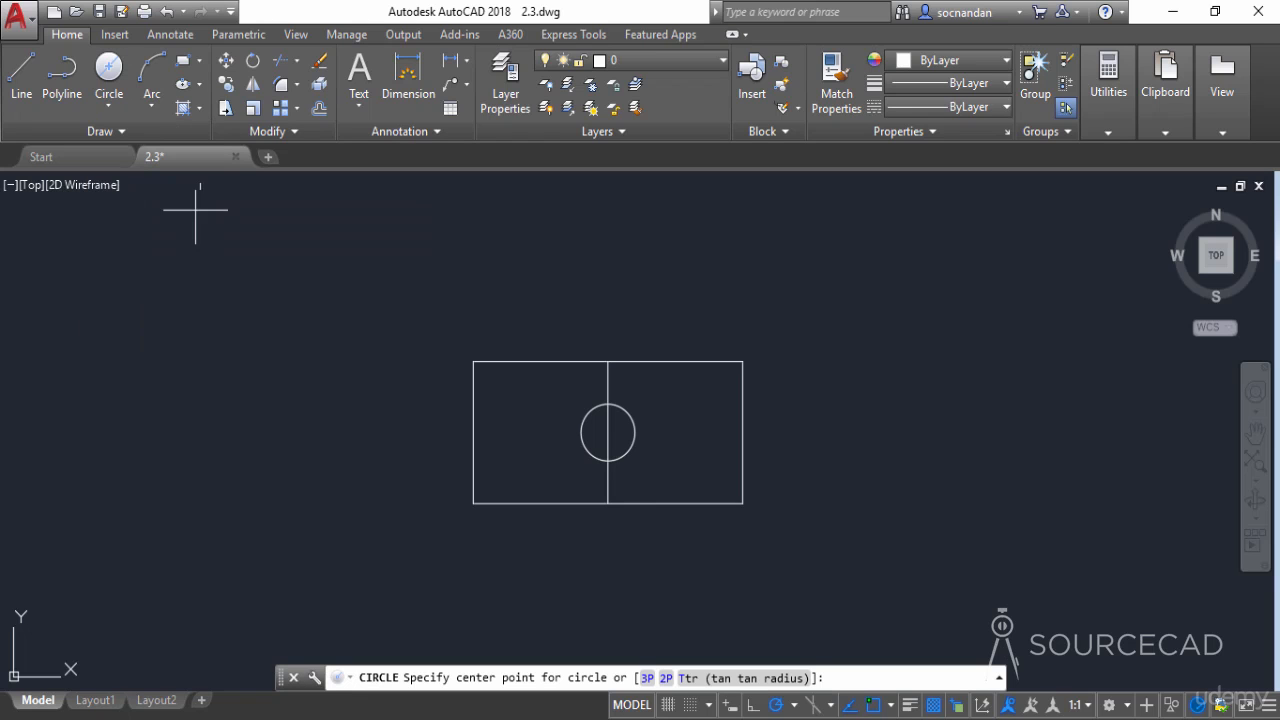
pyautogui.click(608, 432)
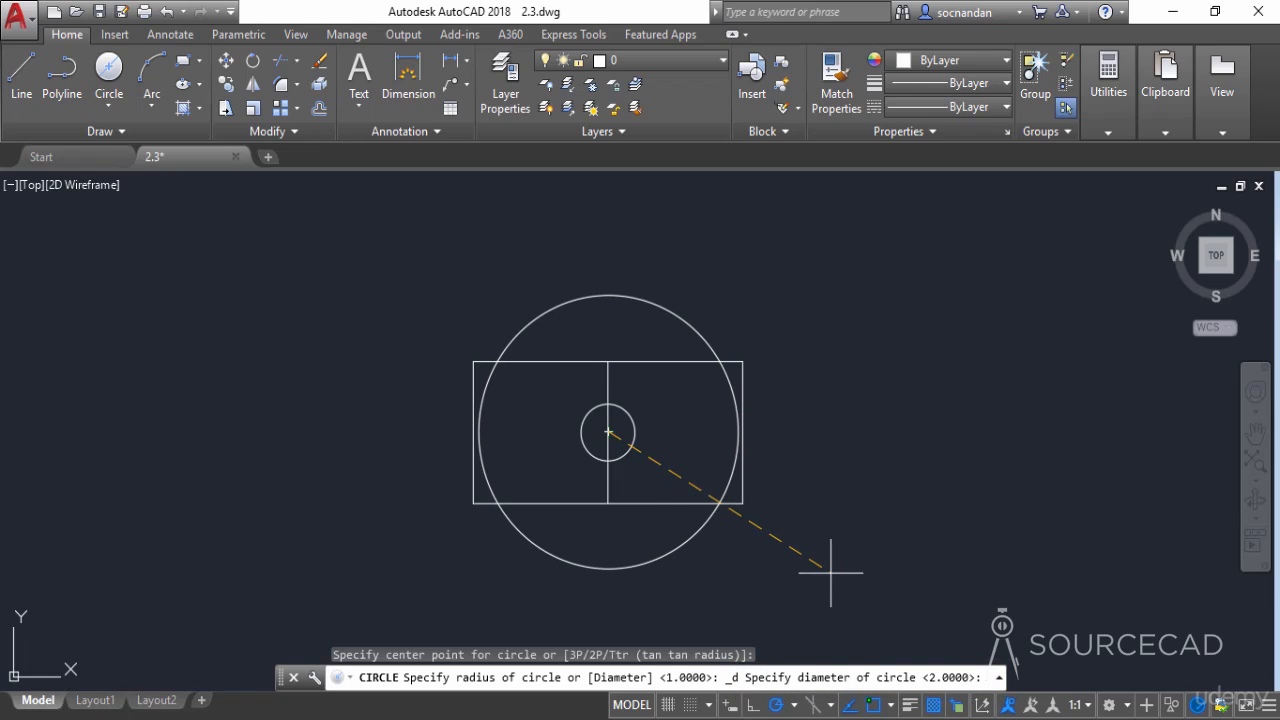
pyautogui.write('3')
pyautogui.press('Return')
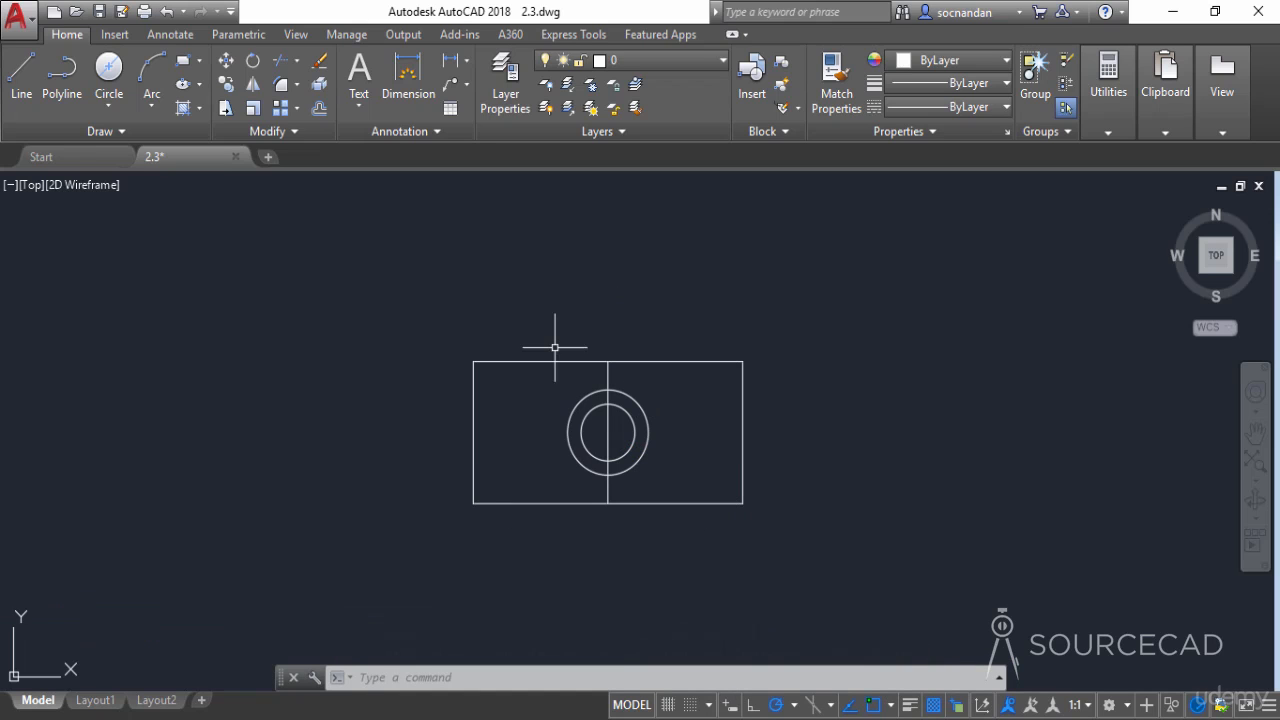
# Draw a third concentric circle with Center, Radius, switching to the Diameter option and setting the diameter to 4
pyautogui.click(110, 104)
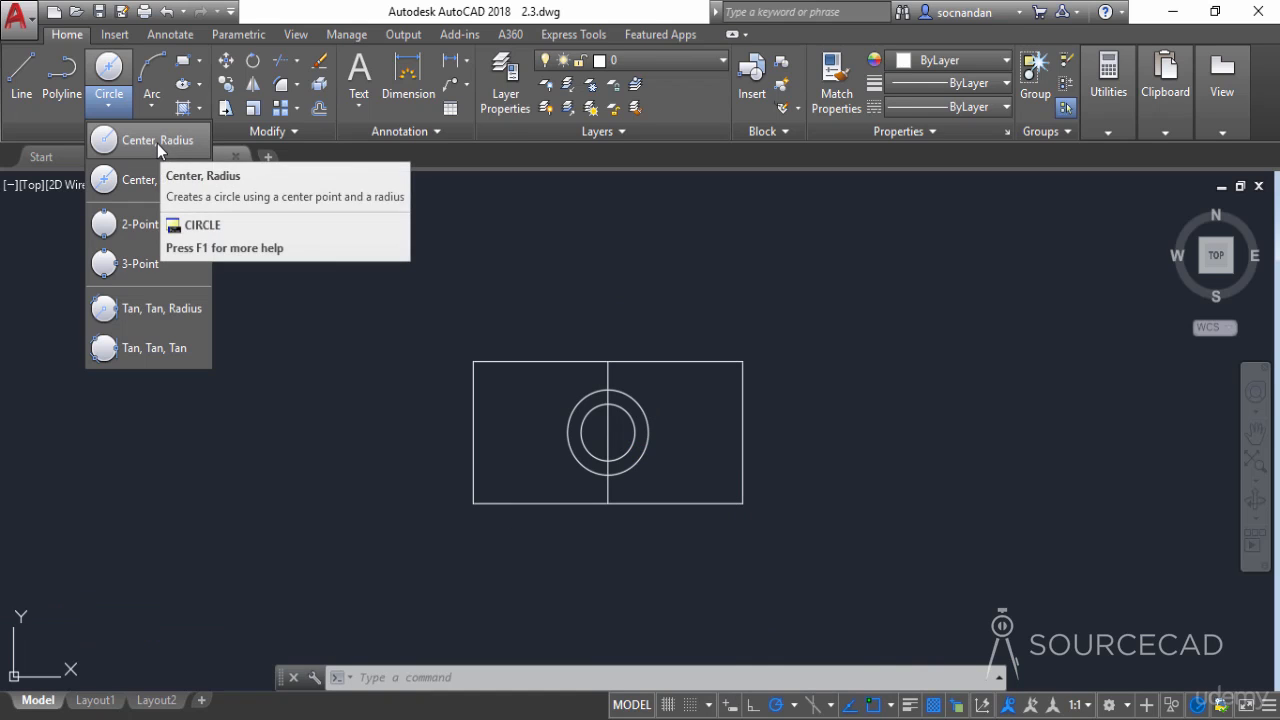
pyautogui.click(157, 143)
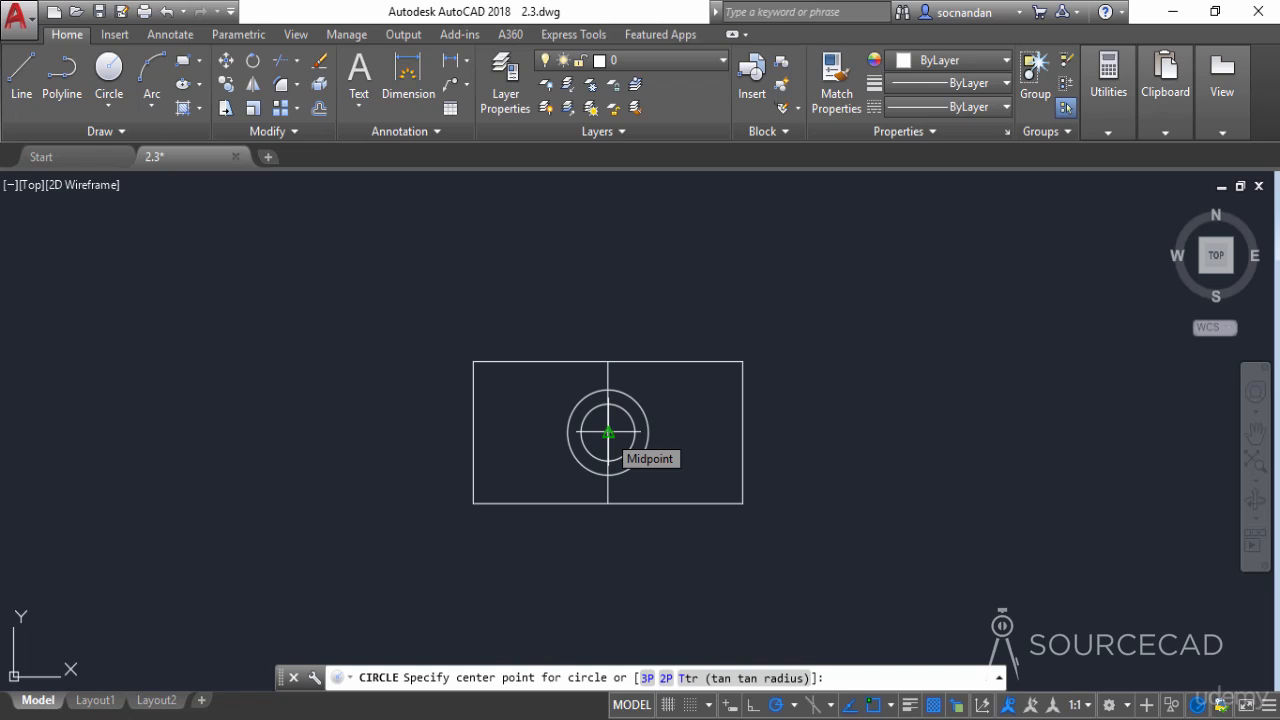
pyautogui.click(608, 432)
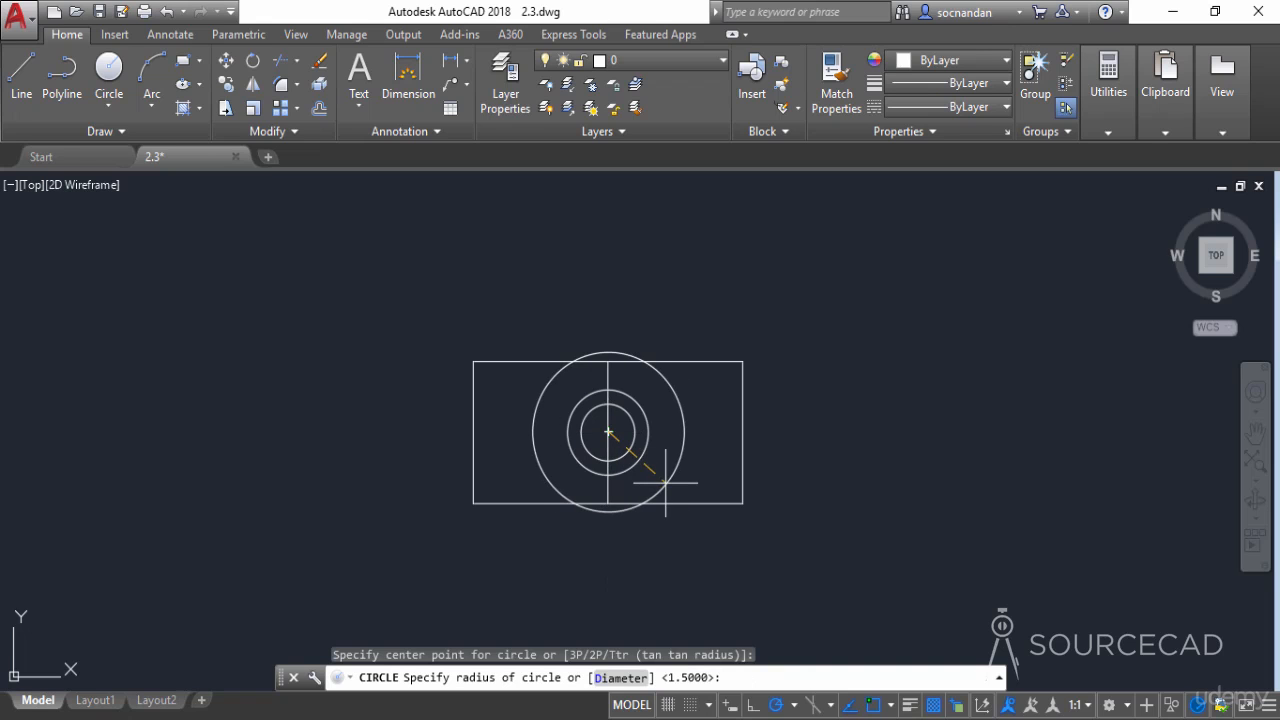
pyautogui.click(620, 678)
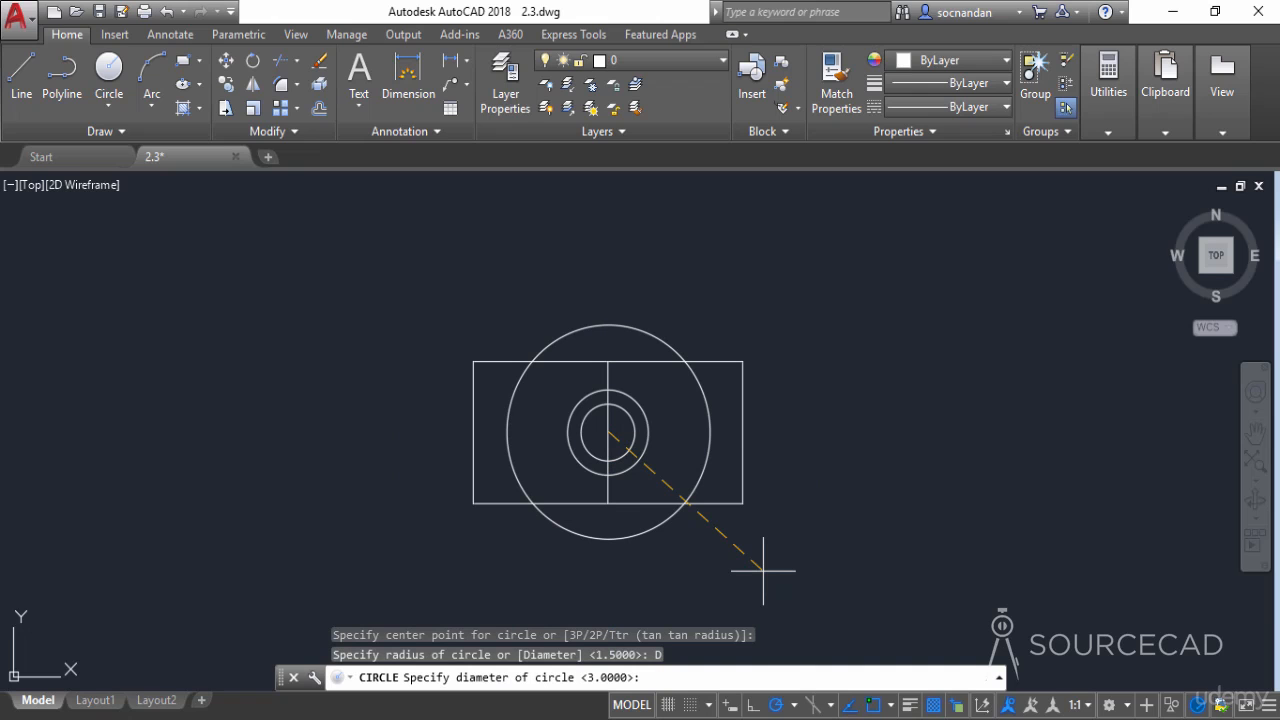
pyautogui.write('4')
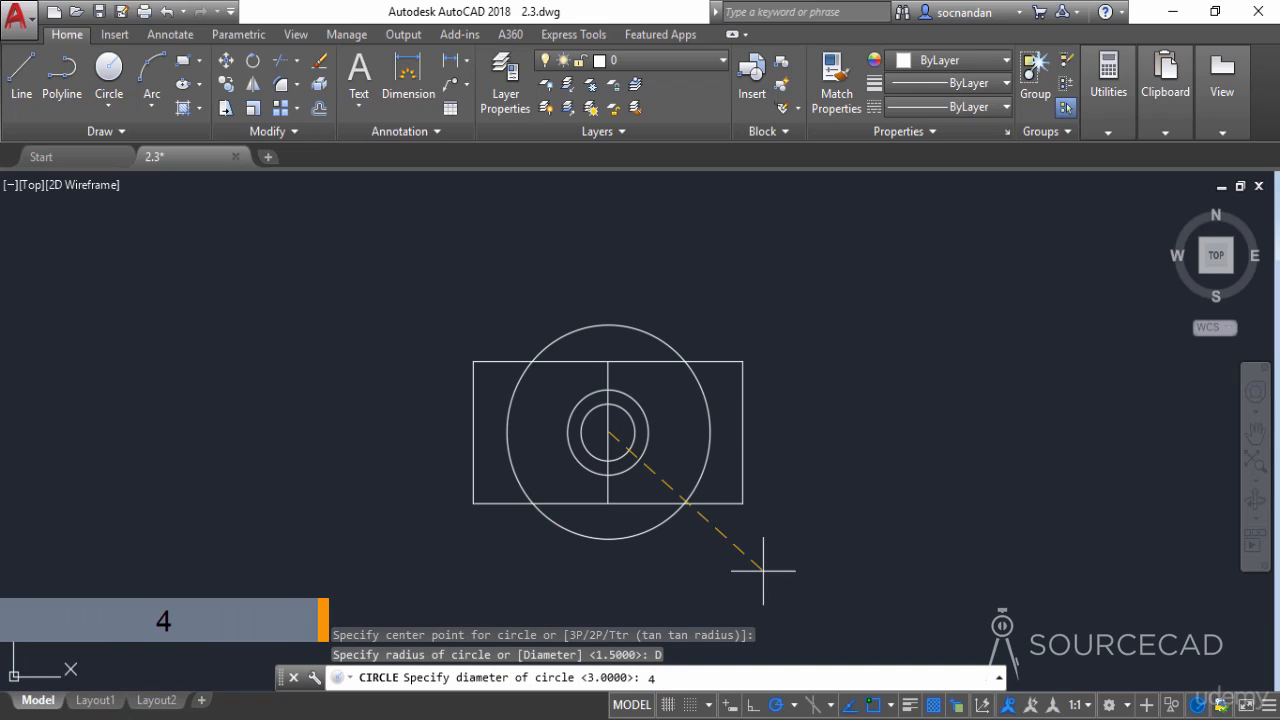
pyautogui.press('Return')
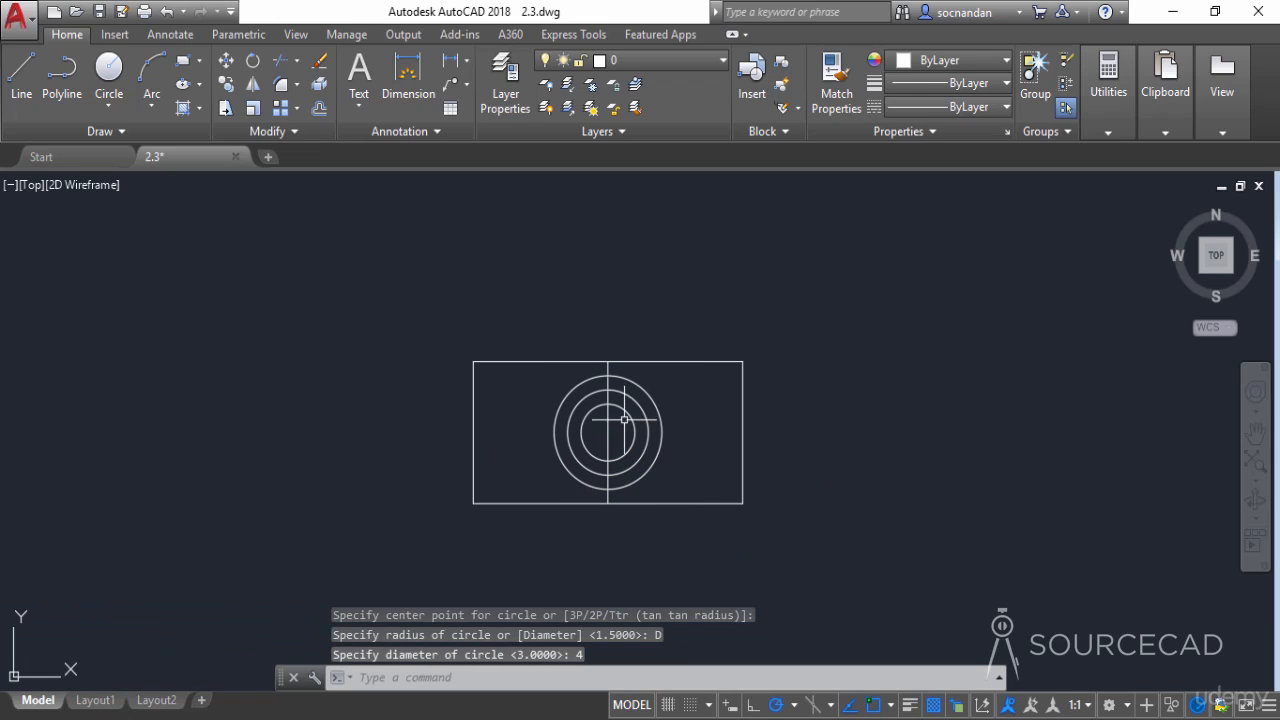
# Erase the three concentric circles around the midpoint of the dividing line
pyautogui.moveTo(632, 383)
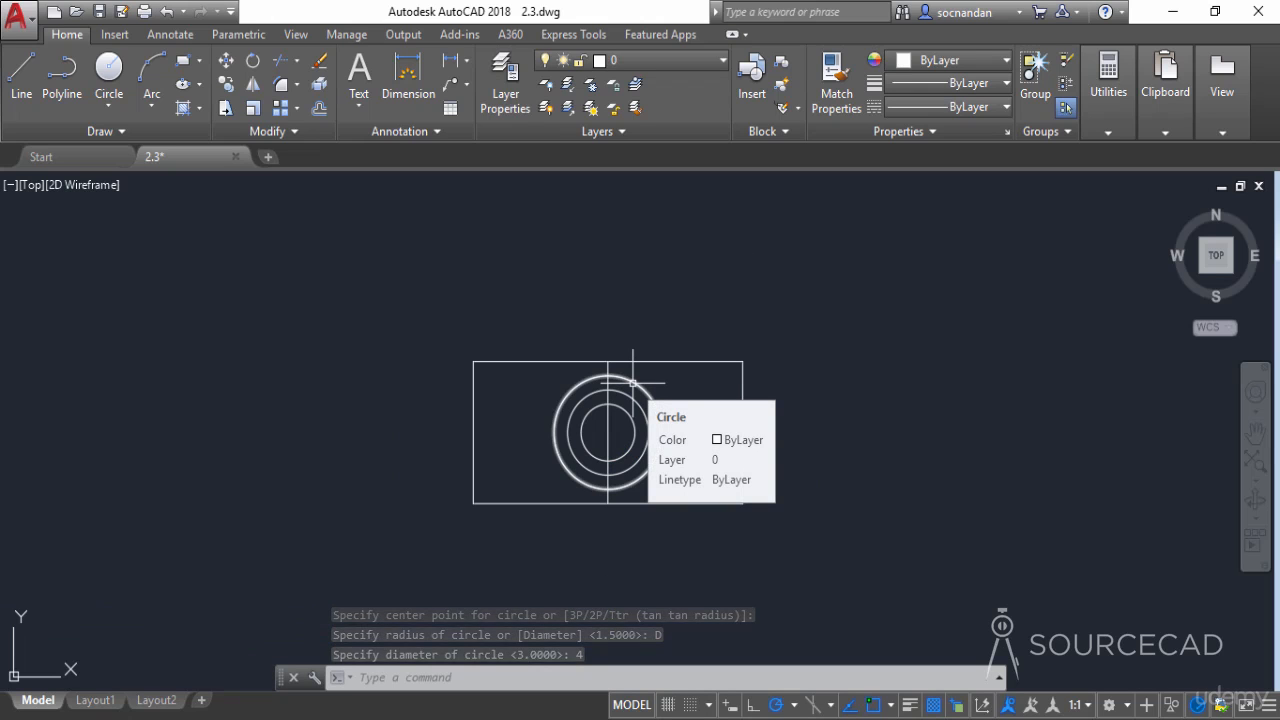
pyautogui.click(674, 438)
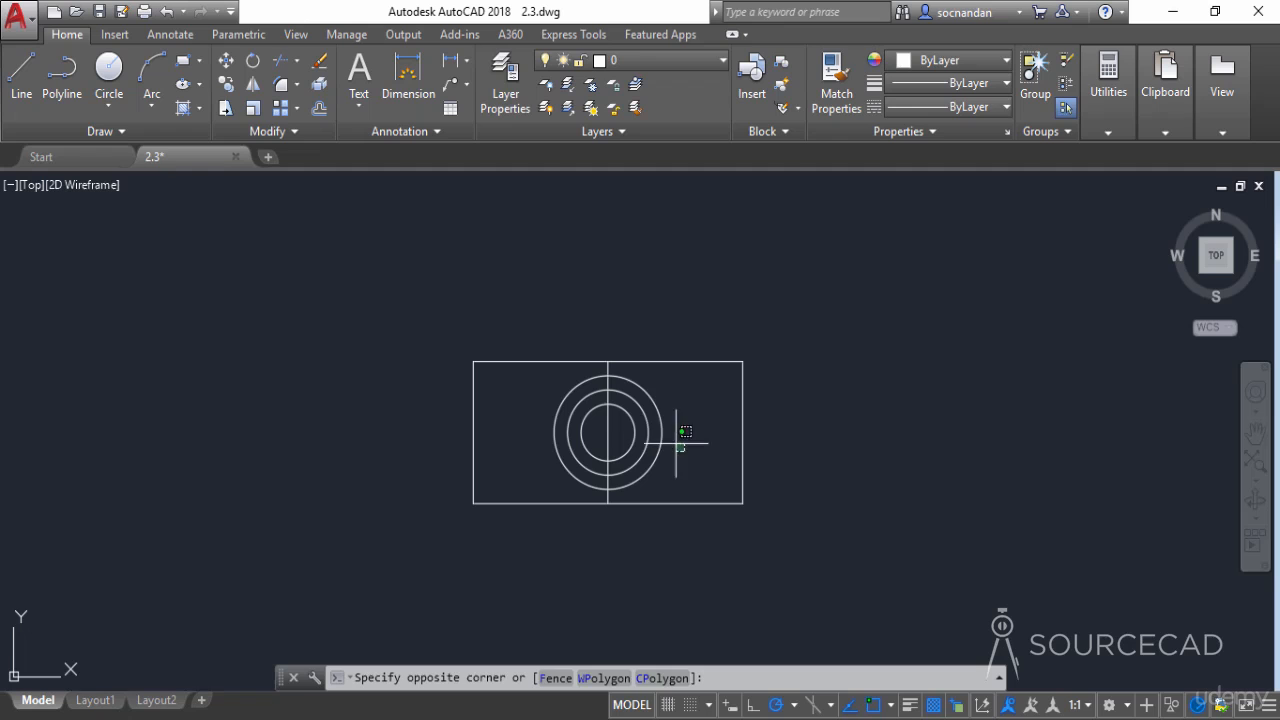
pyautogui.click(626, 378)
pyautogui.rightClick(649, 319)
pyautogui.click(701, 387)
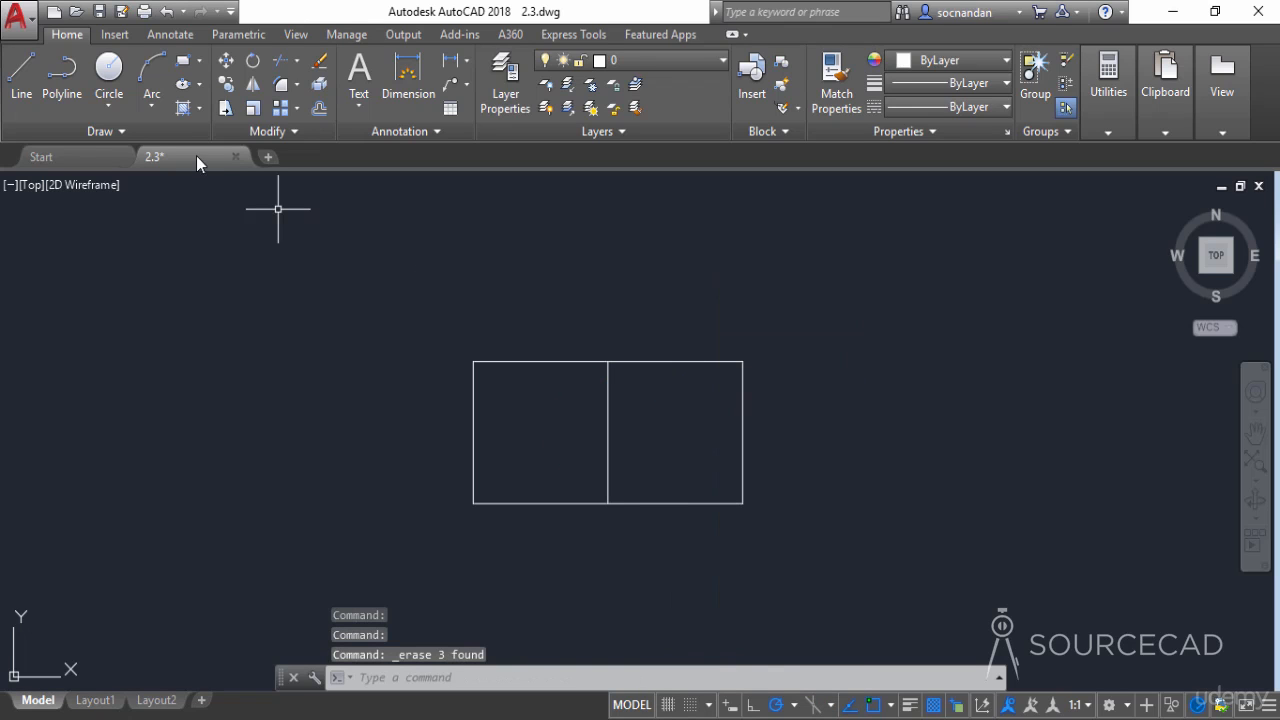
# Draw a 2-Point circle whose diameter runs from the upper to the lower corner of the rectangle's left edge
pyautogui.click(119, 111)
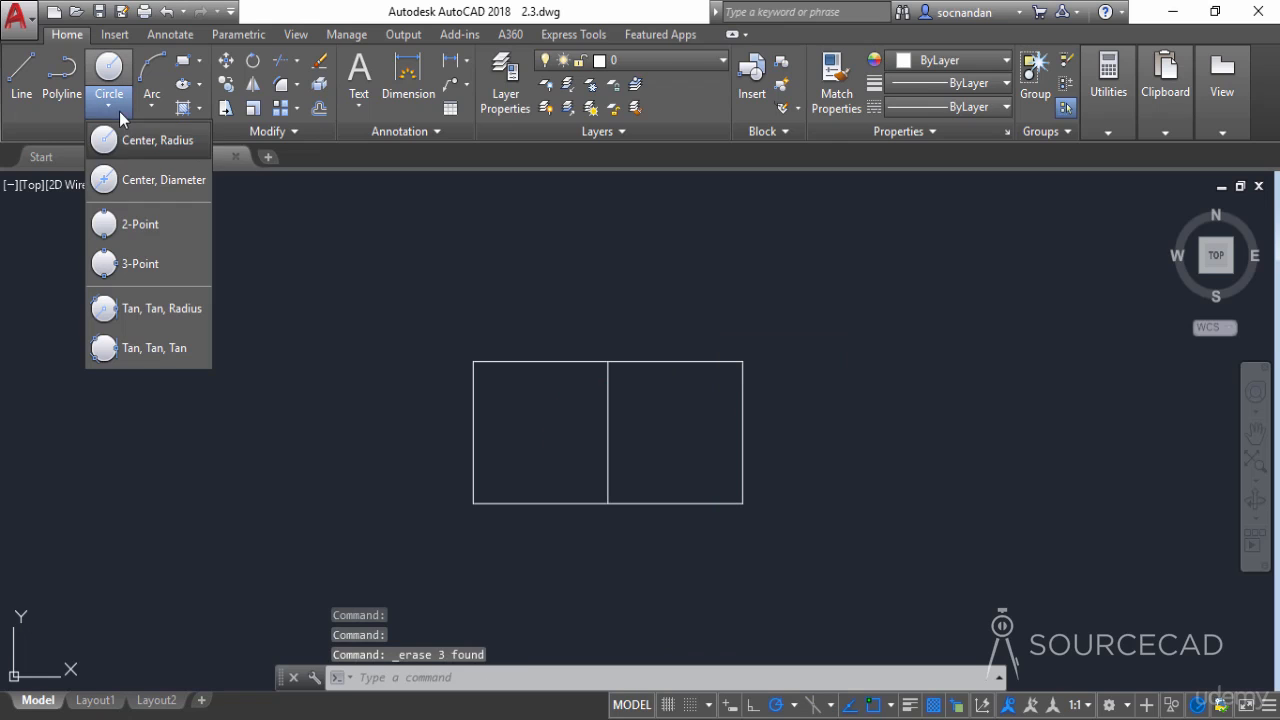
pyautogui.click(160, 224)
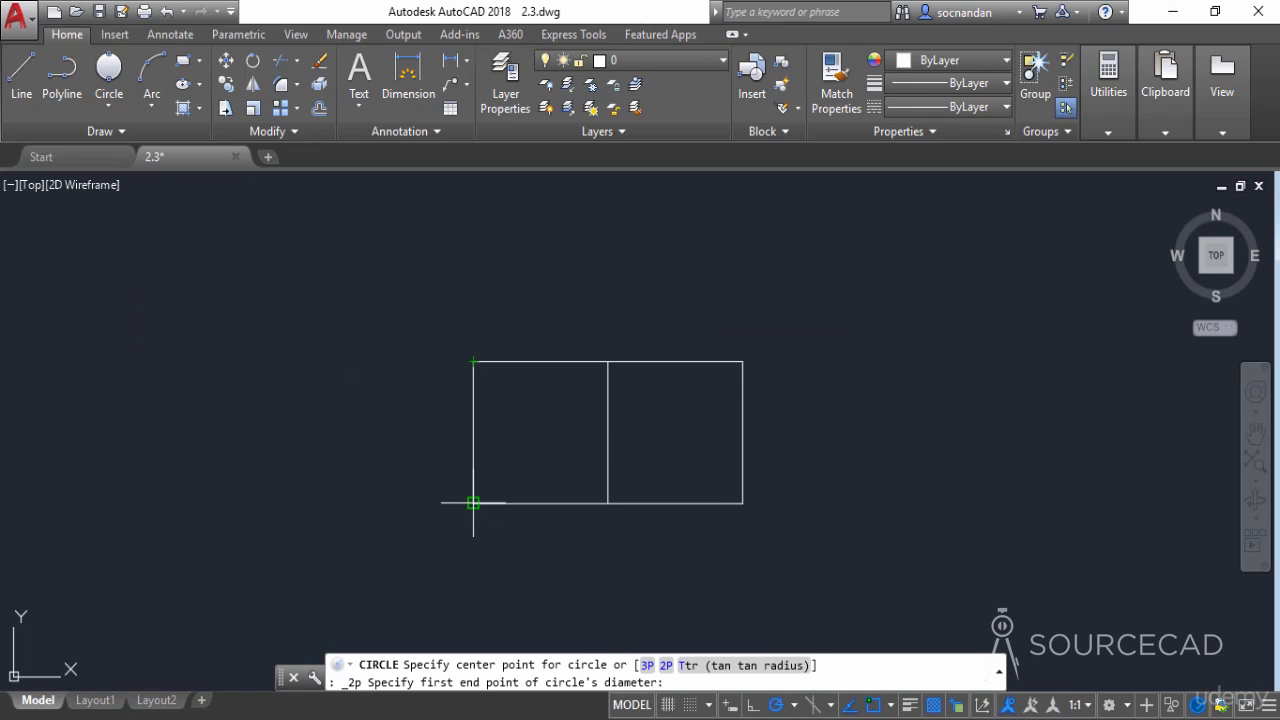
pyautogui.click(473, 361)
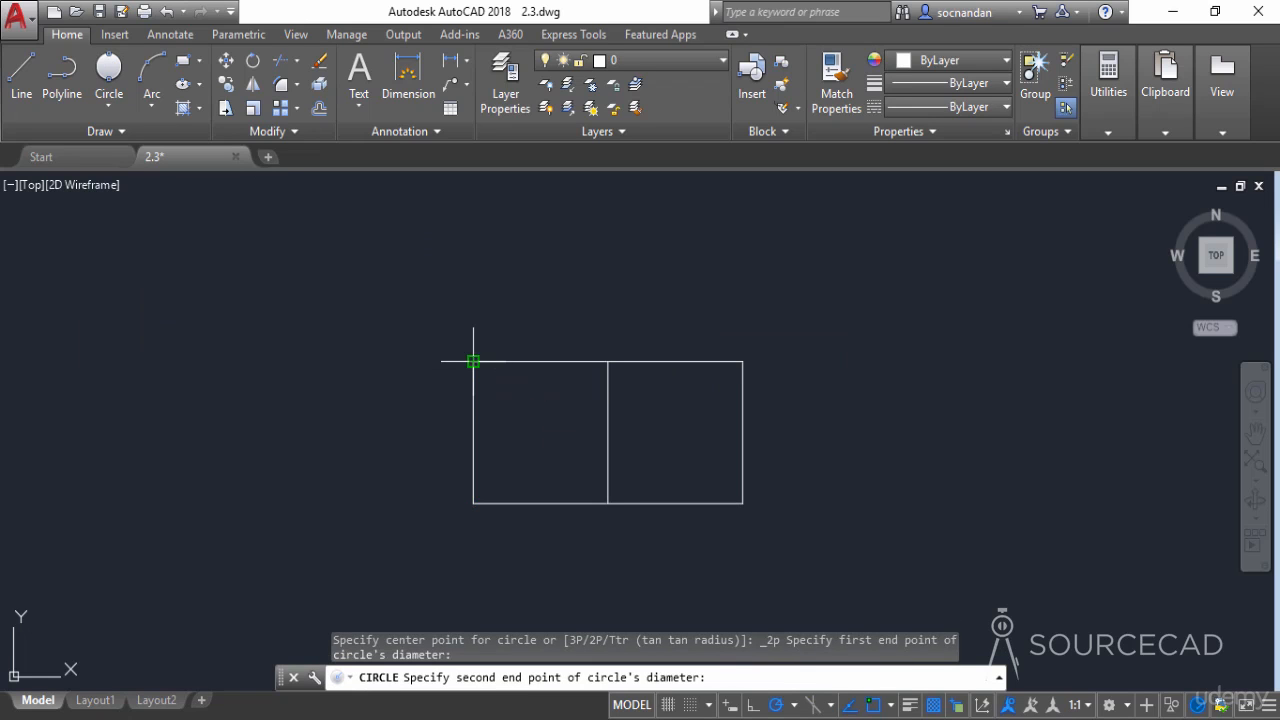
pyautogui.click(473, 502)
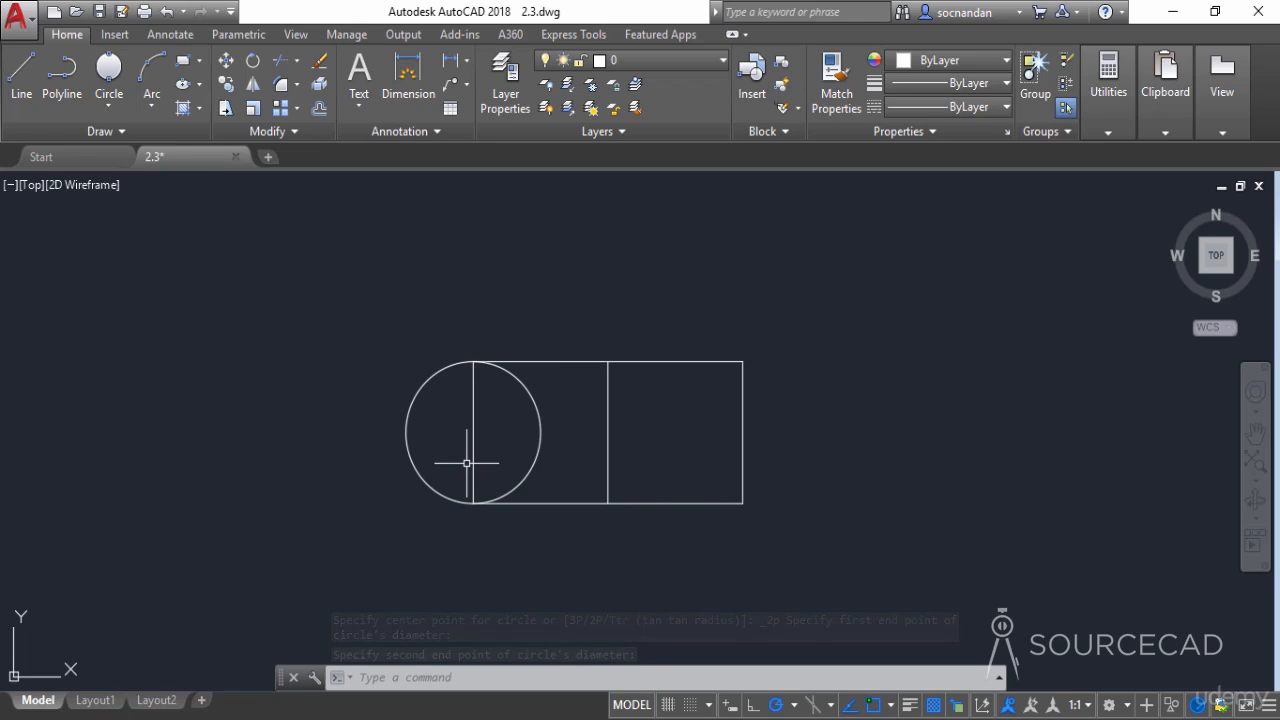
# Draw a 3-Point circle through the midpoints of the dividing line, the rectangle's right edge and the right half's bottom edge
pyautogui.click(110, 105)
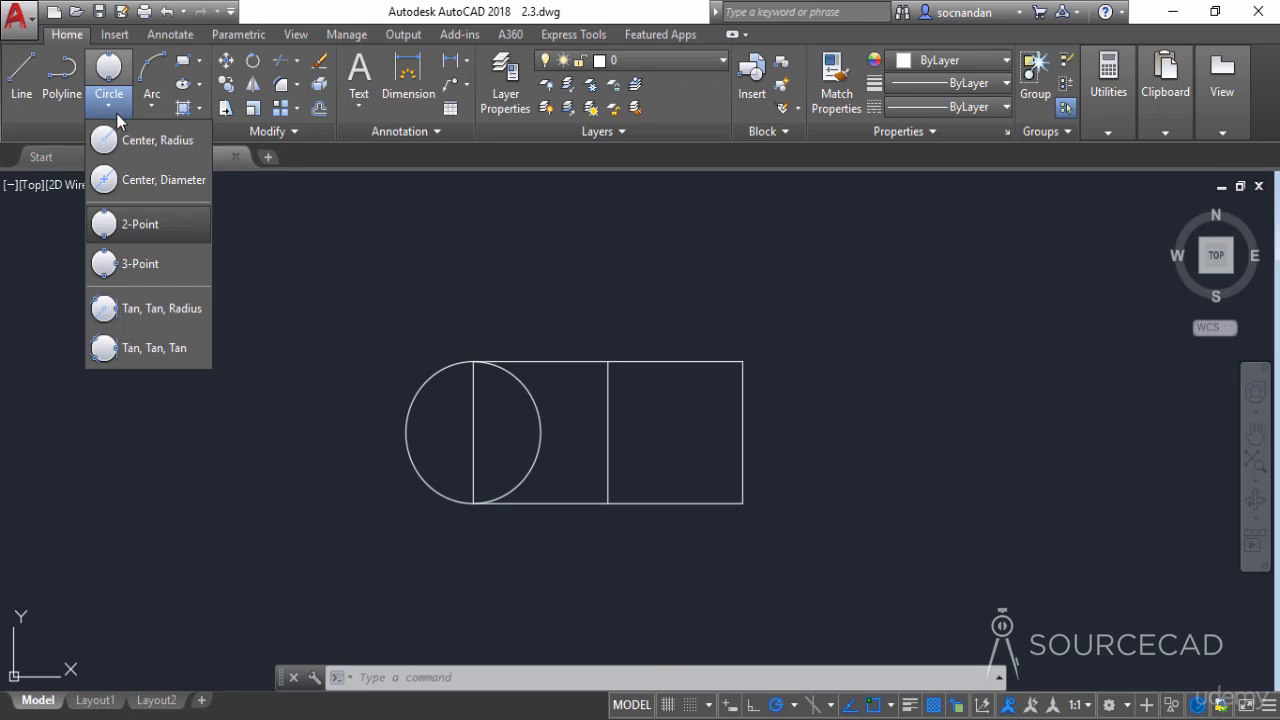
pyautogui.click(151, 266)
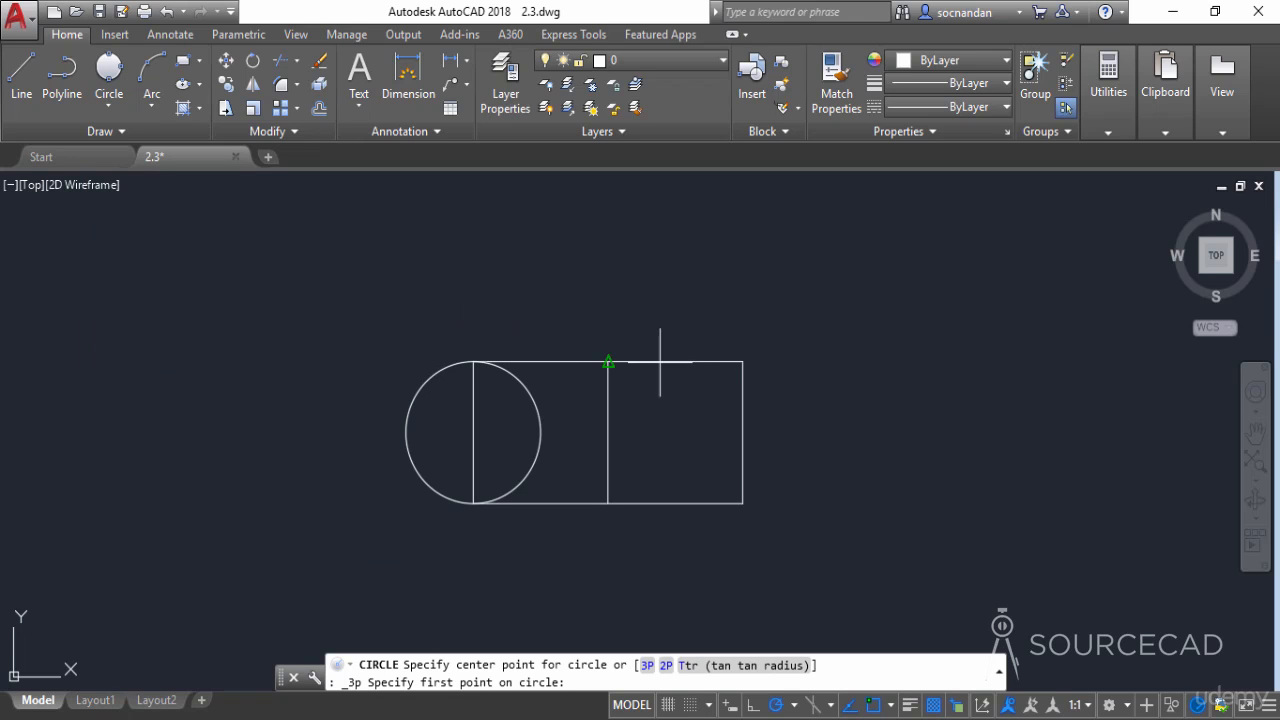
pyautogui.click(608, 432)
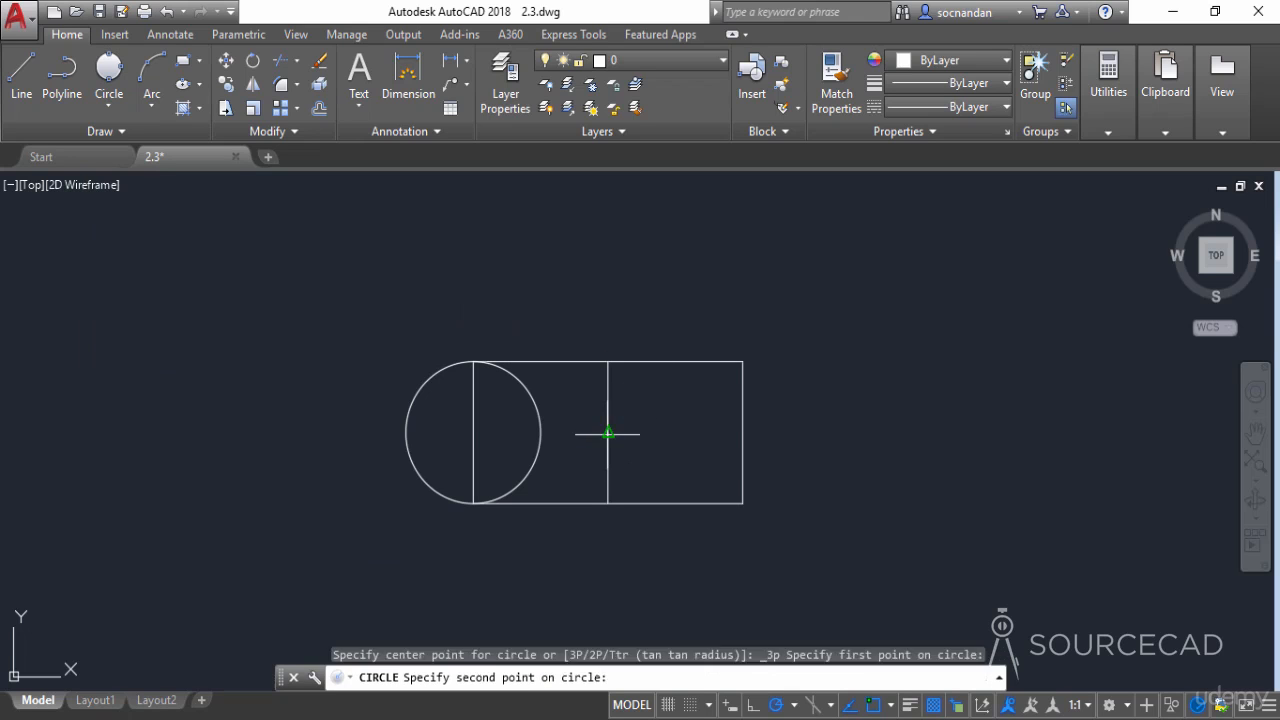
pyautogui.click(742, 432)
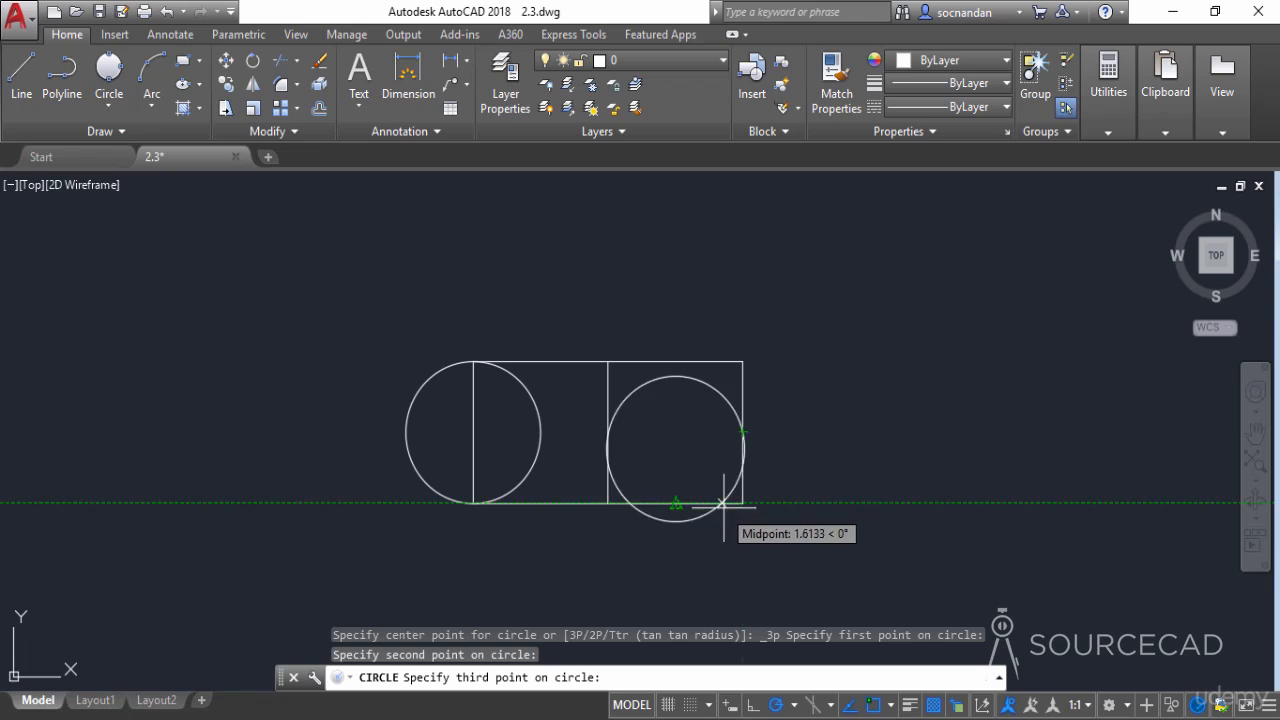
pyautogui.click(676, 503)
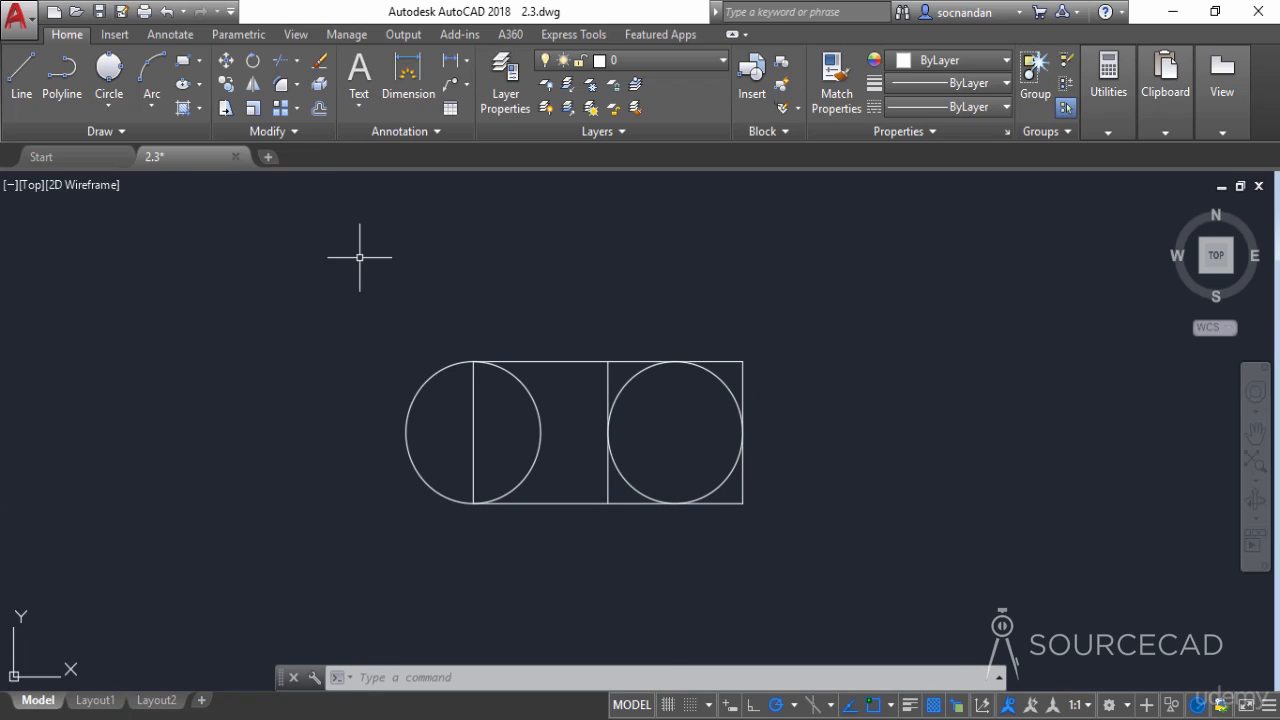
# Draw a Tan, Tan, Radius circle with radius 2, tangent to the left circle and the rectangle's top edge
pyautogui.click(110, 110)
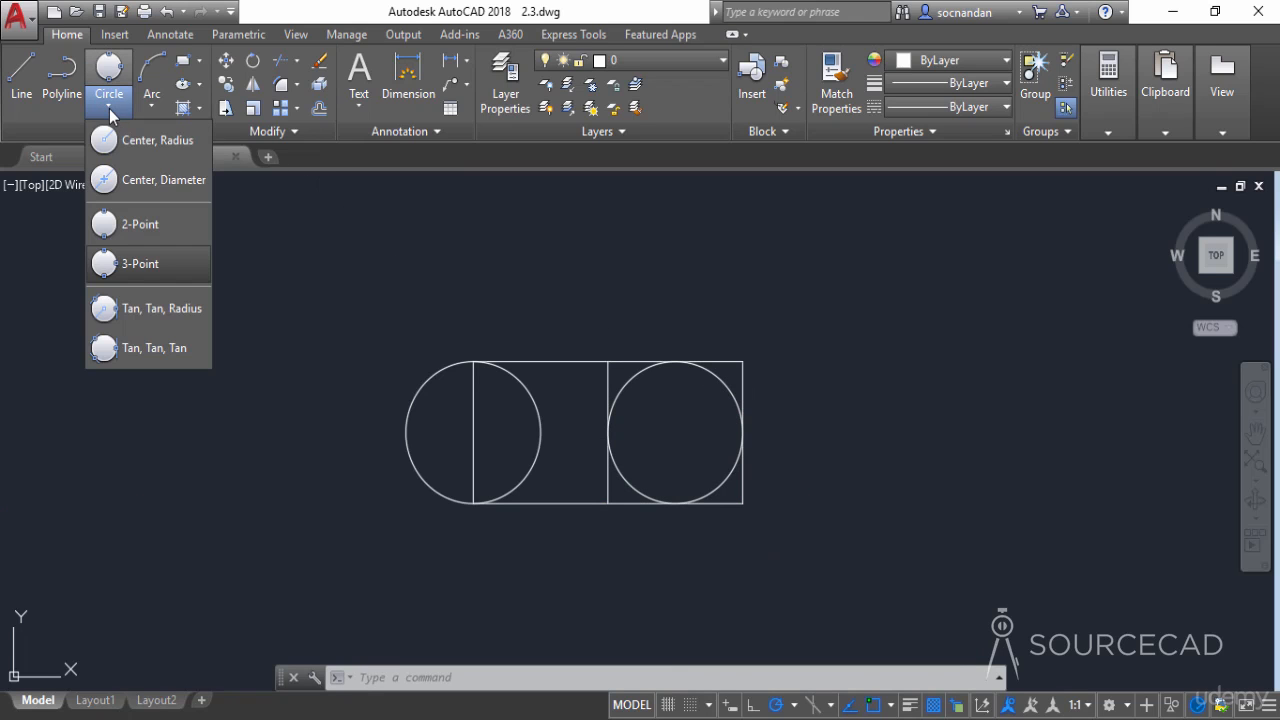
pyautogui.click(149, 310)
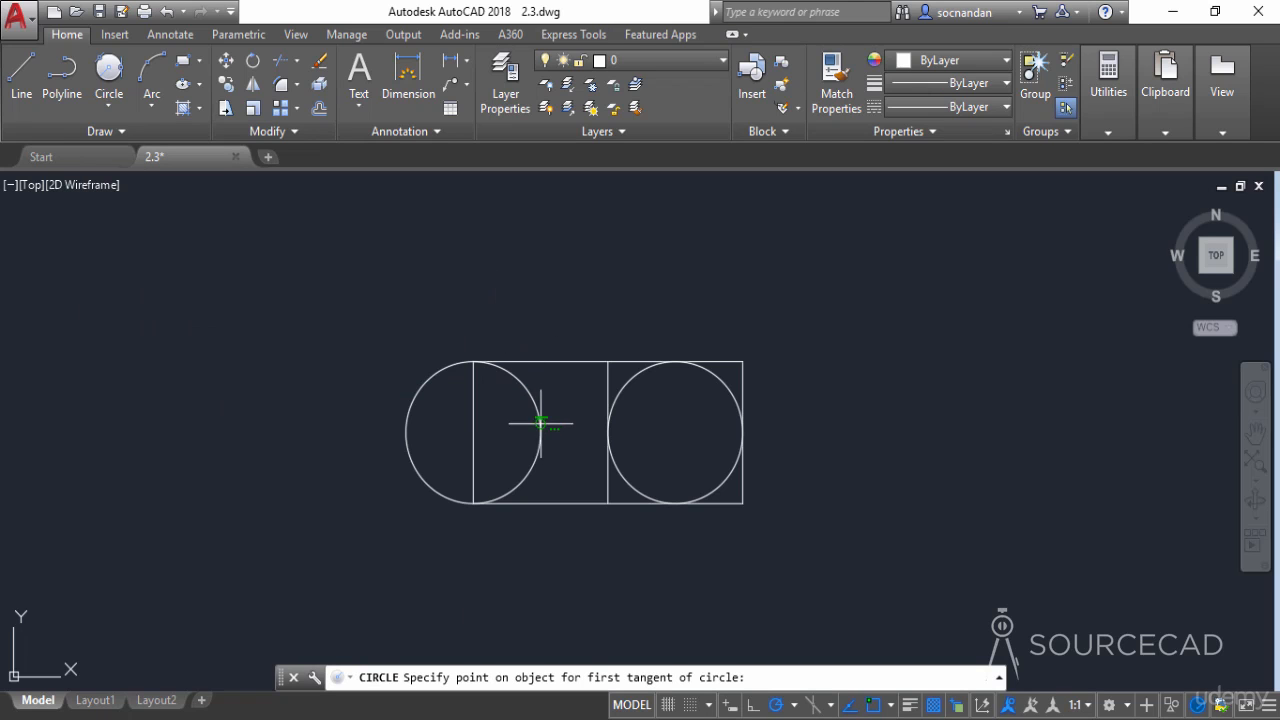
pyautogui.click(521, 383)
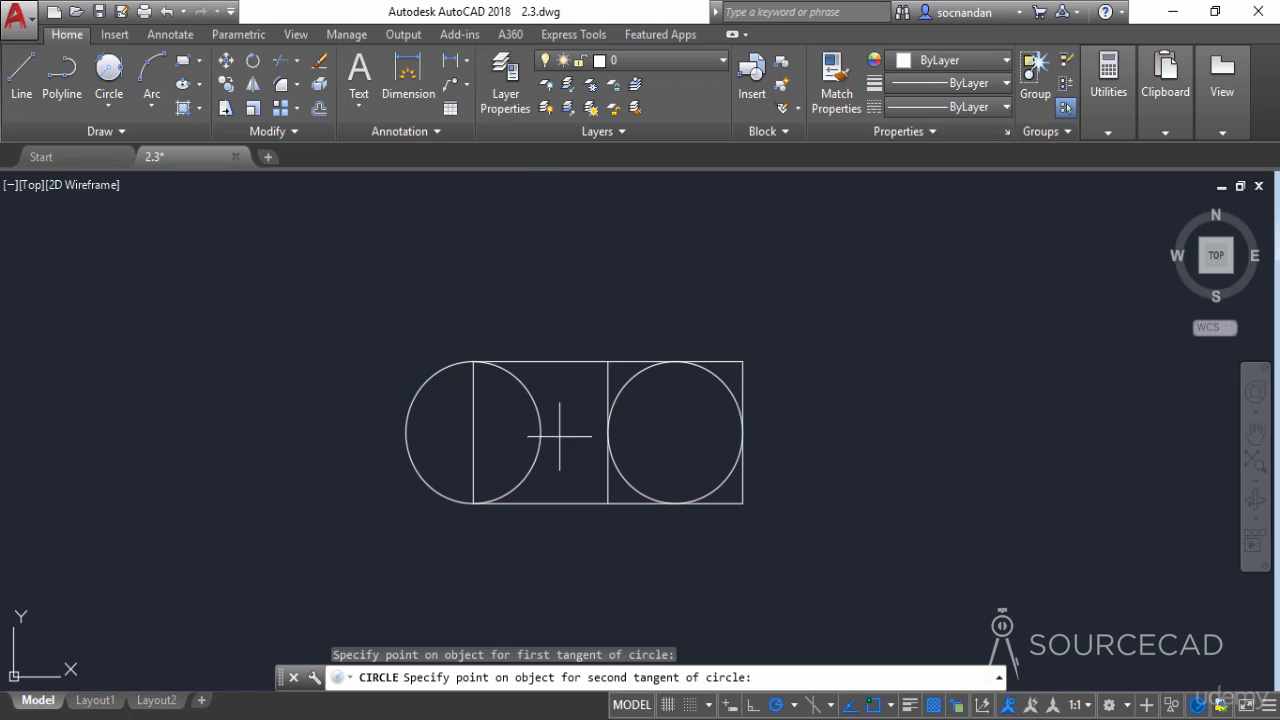
pyautogui.click(574, 362)
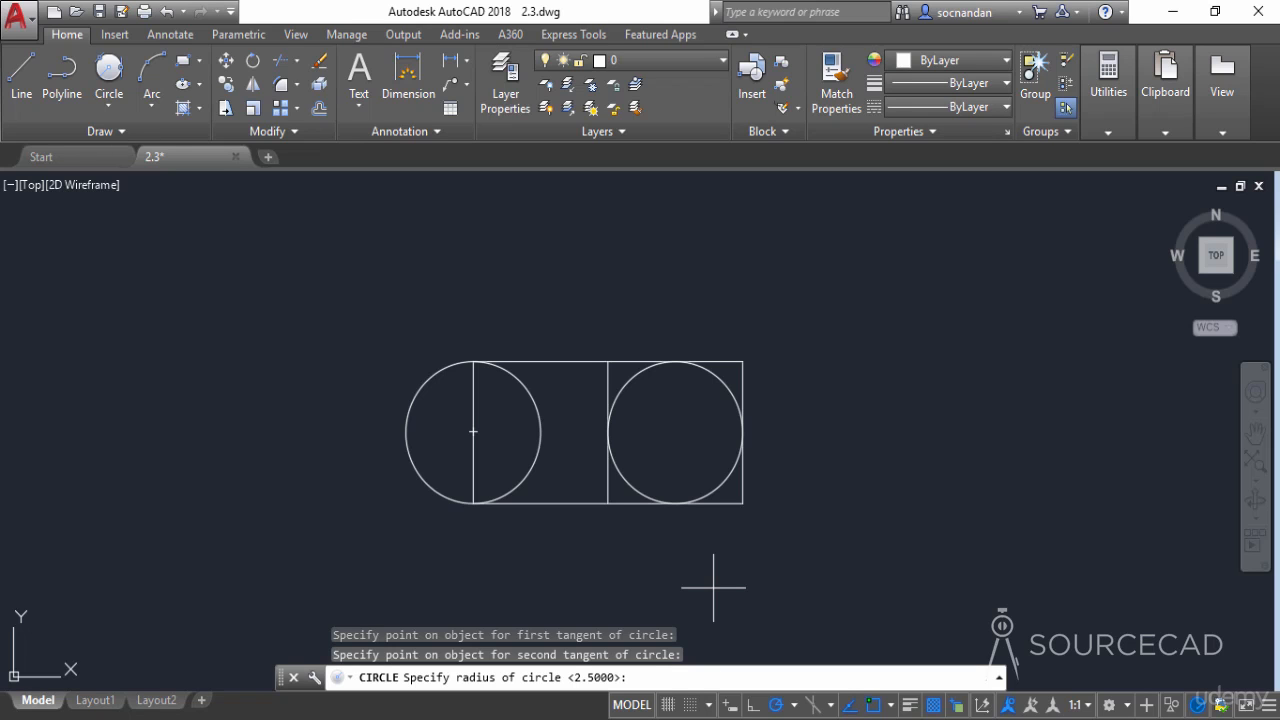
pyautogui.write('2')
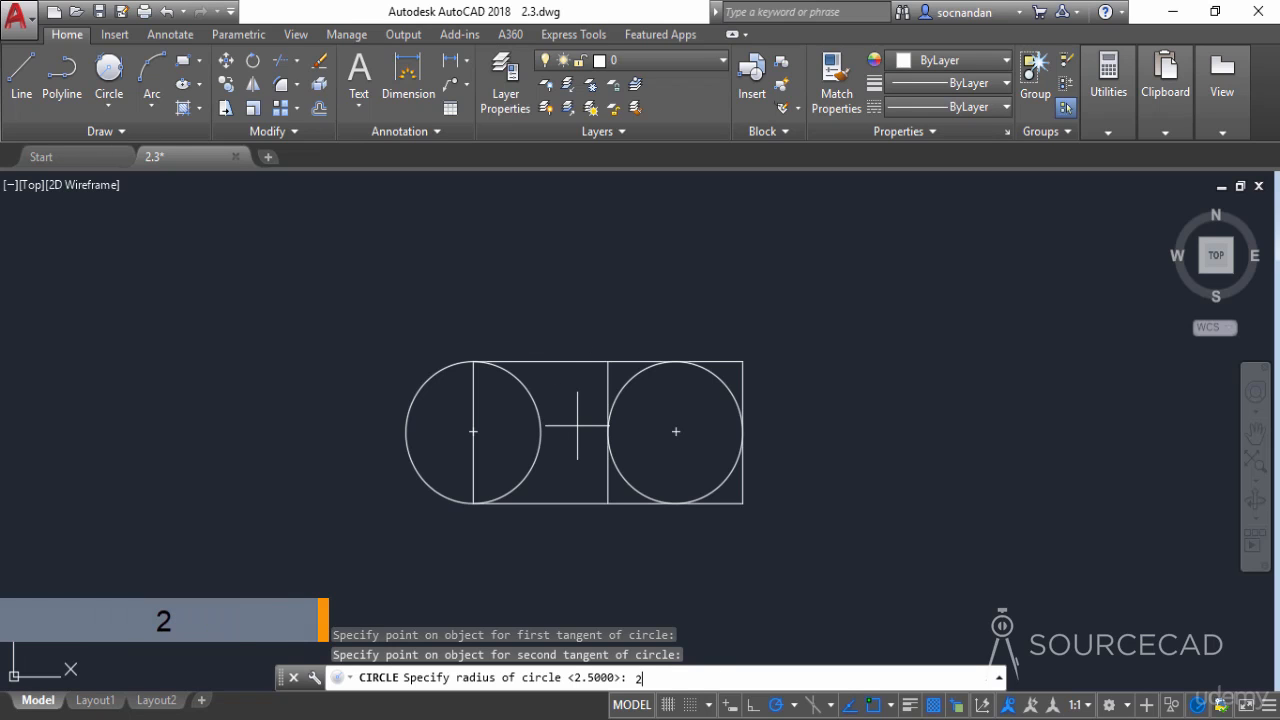
pyautogui.press('Return')
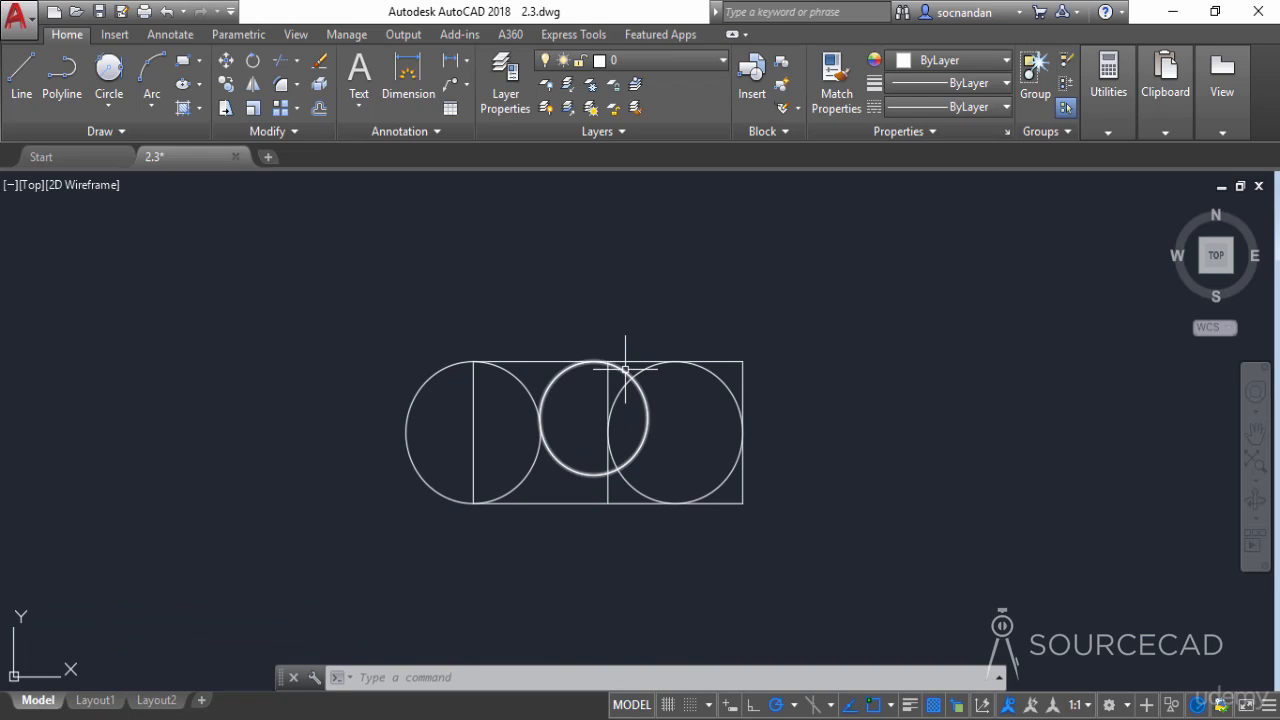
pyautogui.click(612, 398)
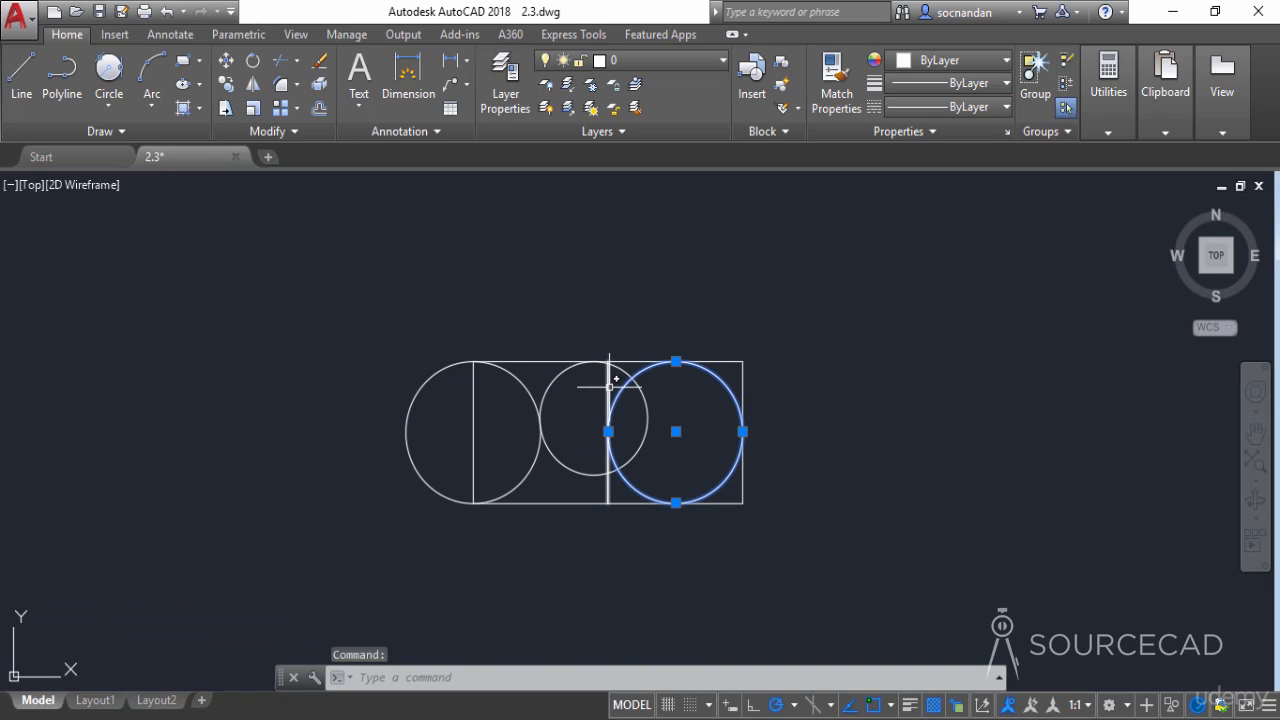
pyautogui.moveTo(608, 385)
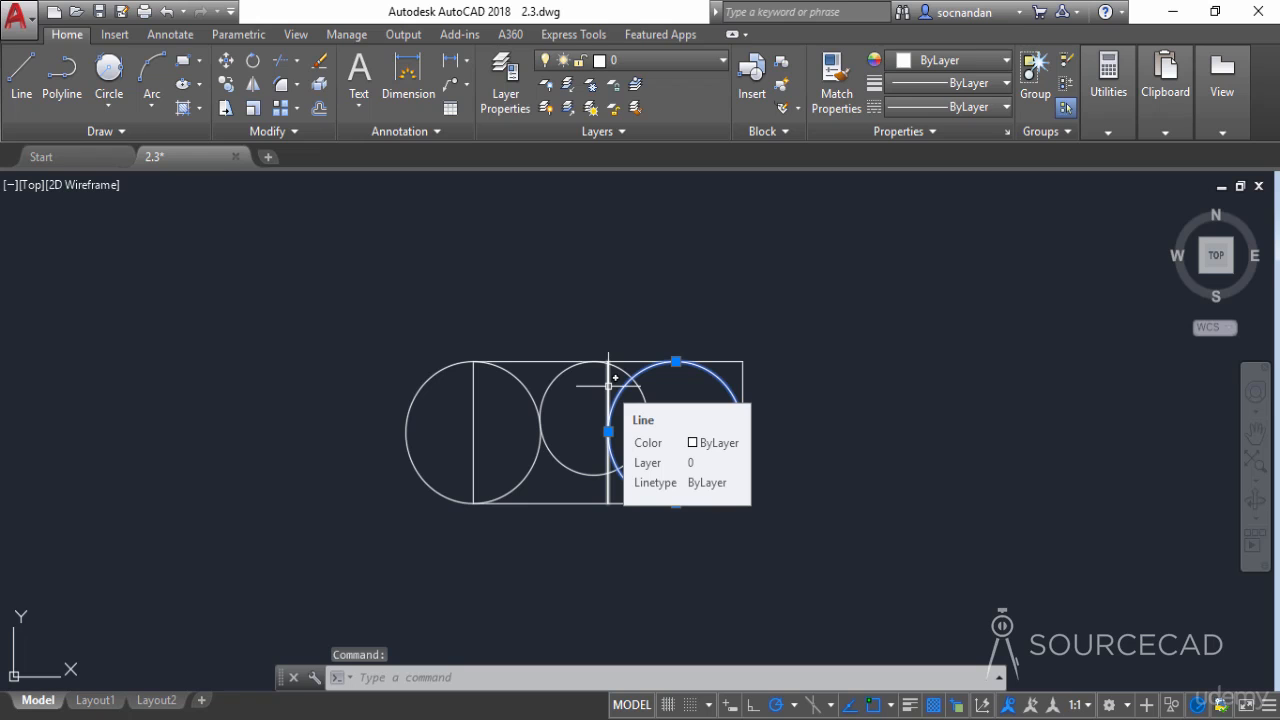
pyautogui.press('Escape')
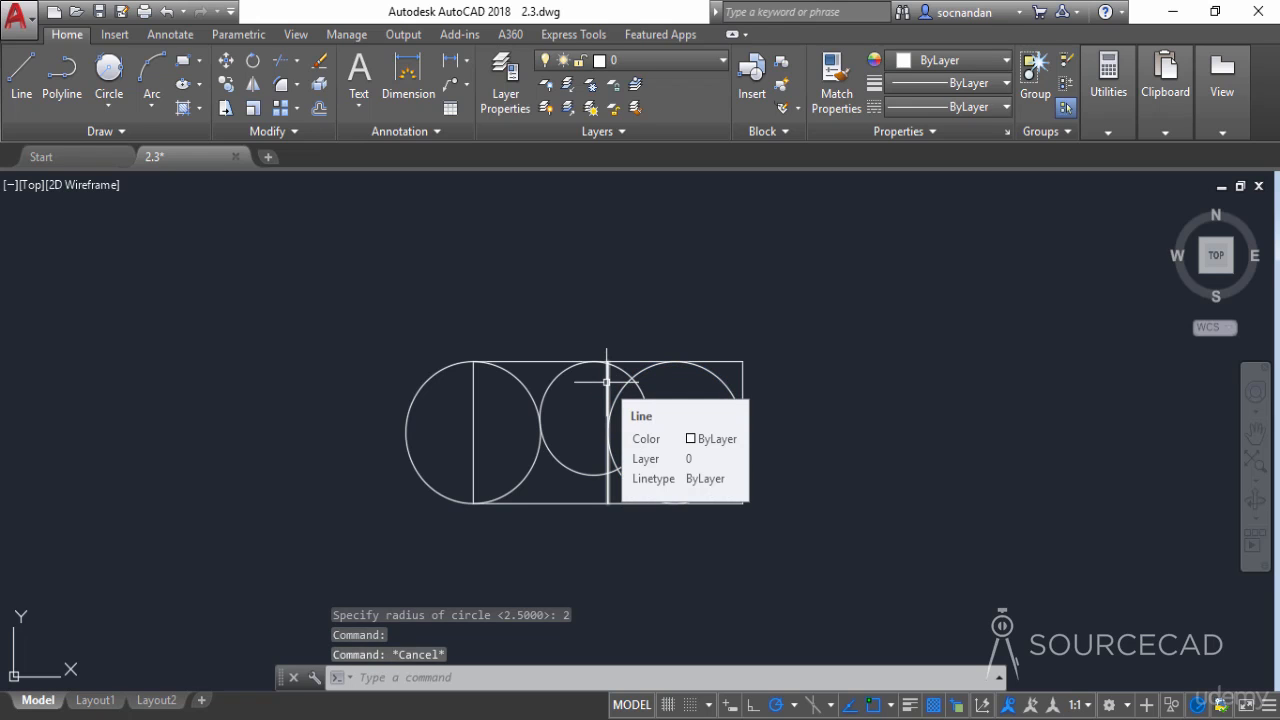
# Erase the vertical dividing line and the middle circle tangent to the left circle and the rectangle's top edge
pyautogui.click(607, 383)
pyautogui.click(565, 374)
pyautogui.rightClick(581, 307)
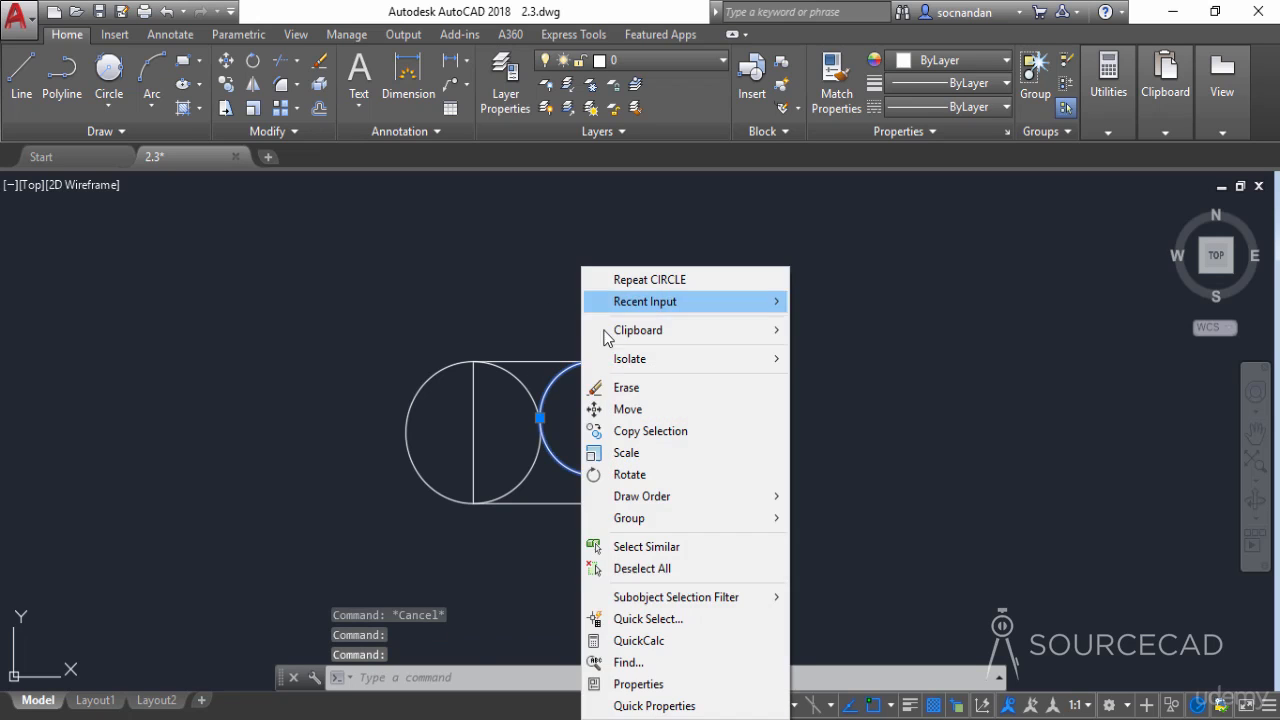
pyautogui.click(628, 385)
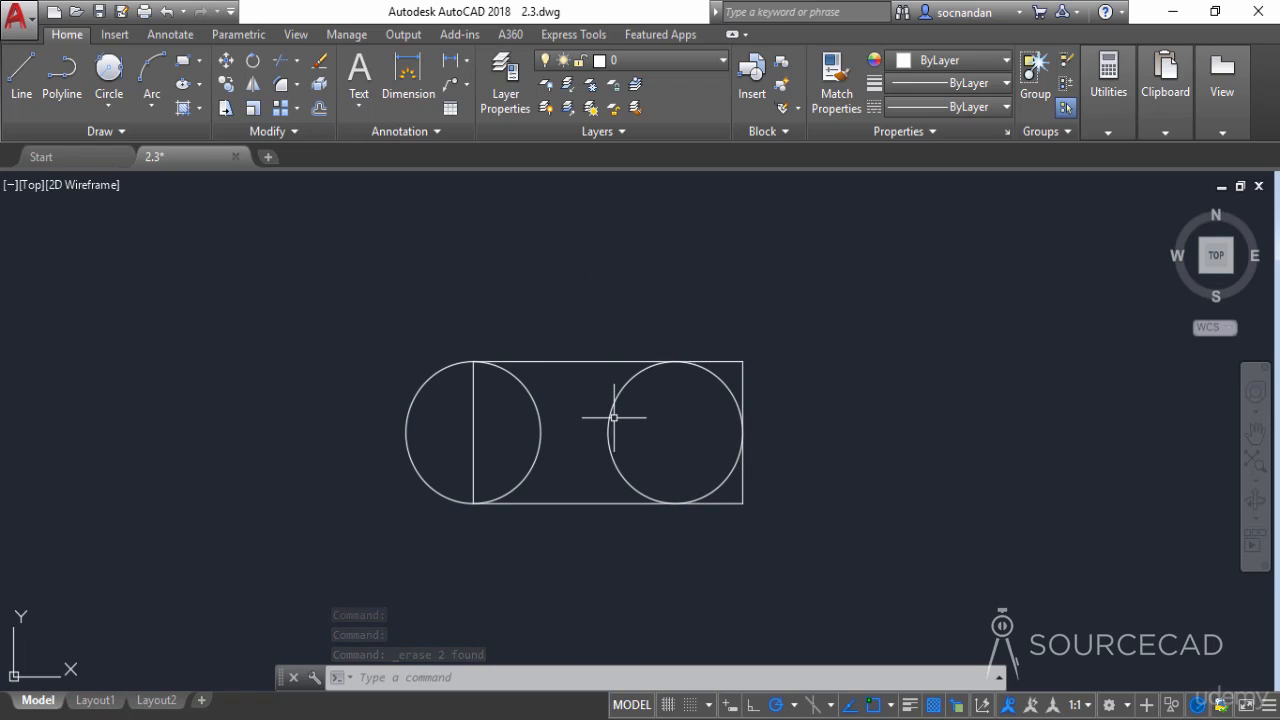
# Draw a Tan, Tan, Tan circle tangent to the left circle, the rectangle's top edge and the right circle
pyautogui.click(97, 109)
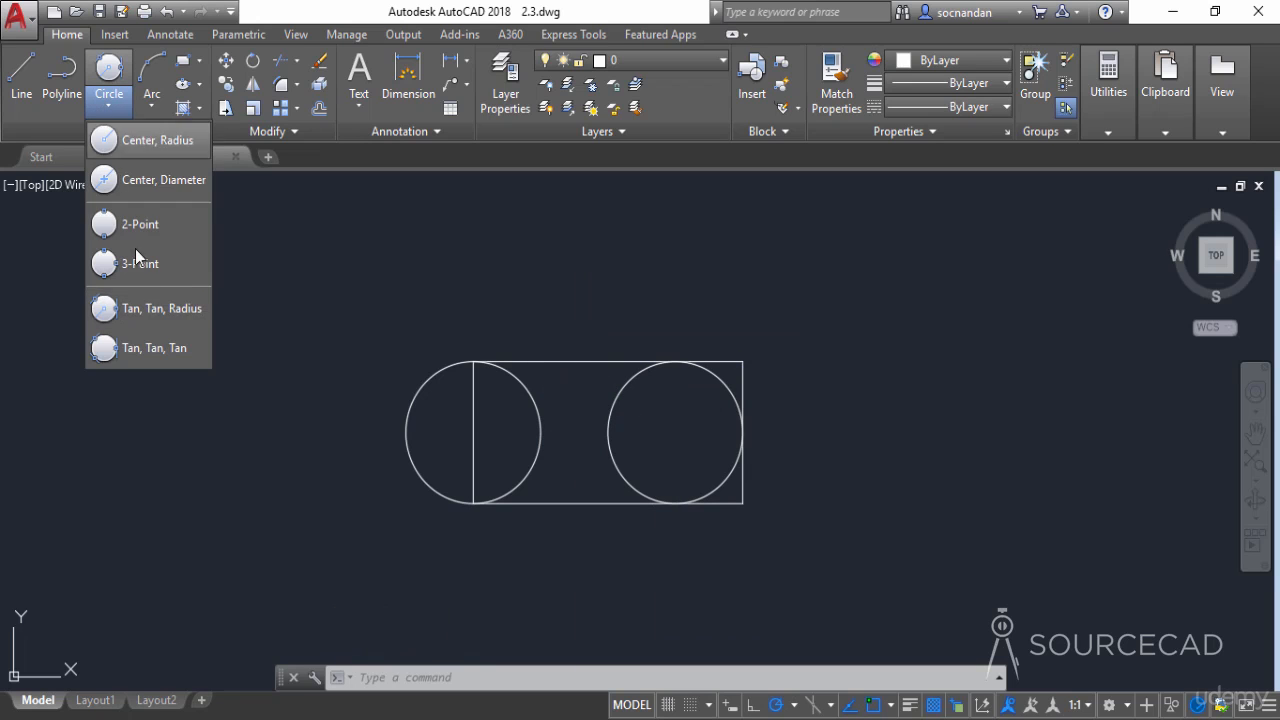
pyautogui.click(168, 349)
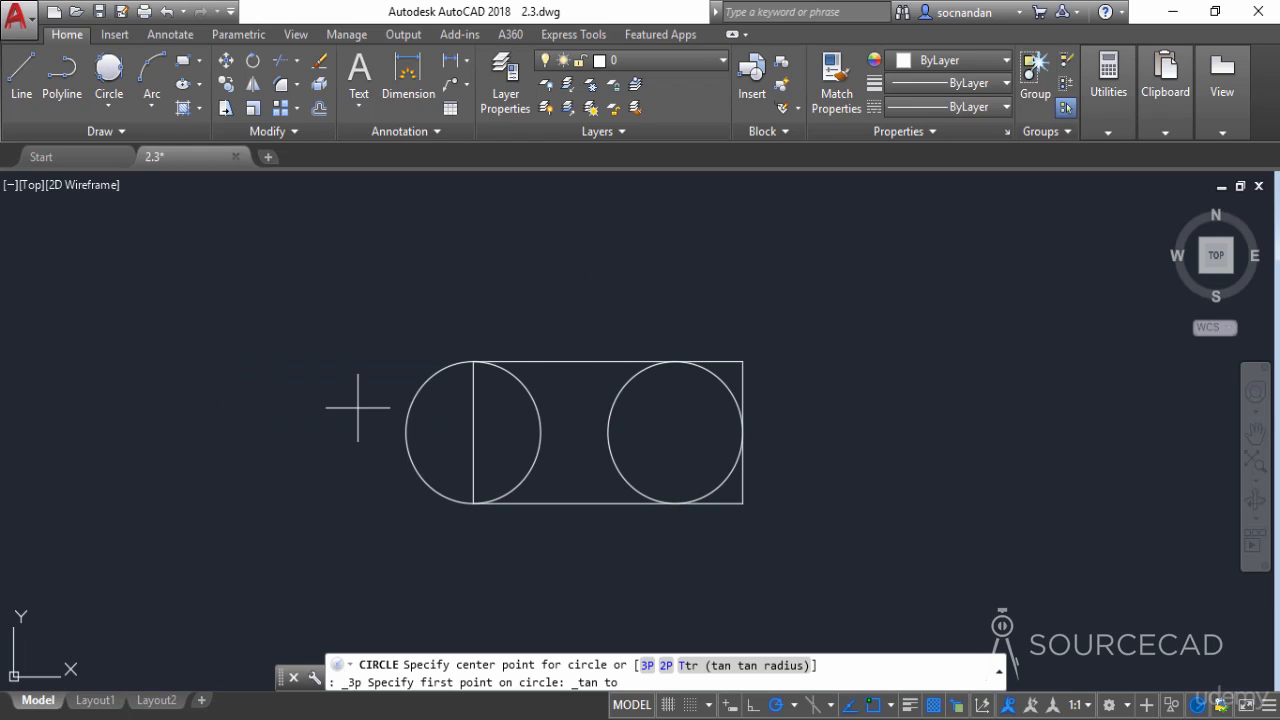
pyautogui.click(528, 394)
pyautogui.click(577, 363)
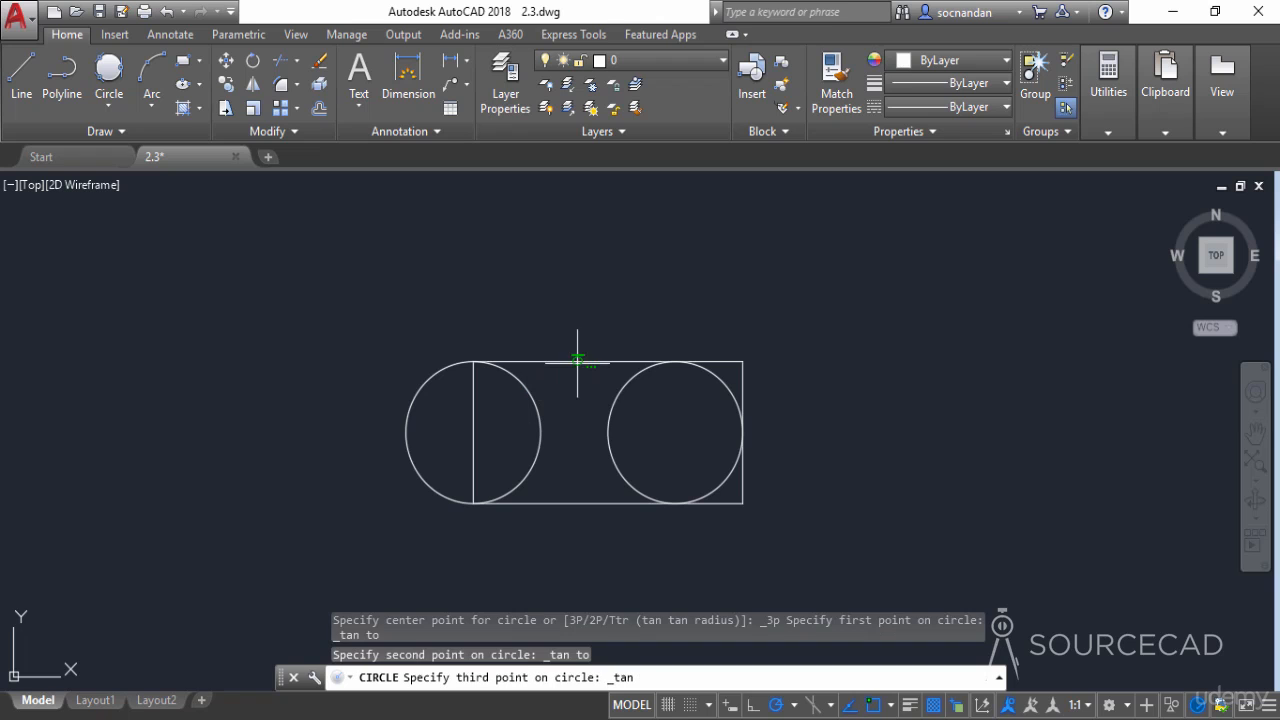
pyautogui.click(613, 409)
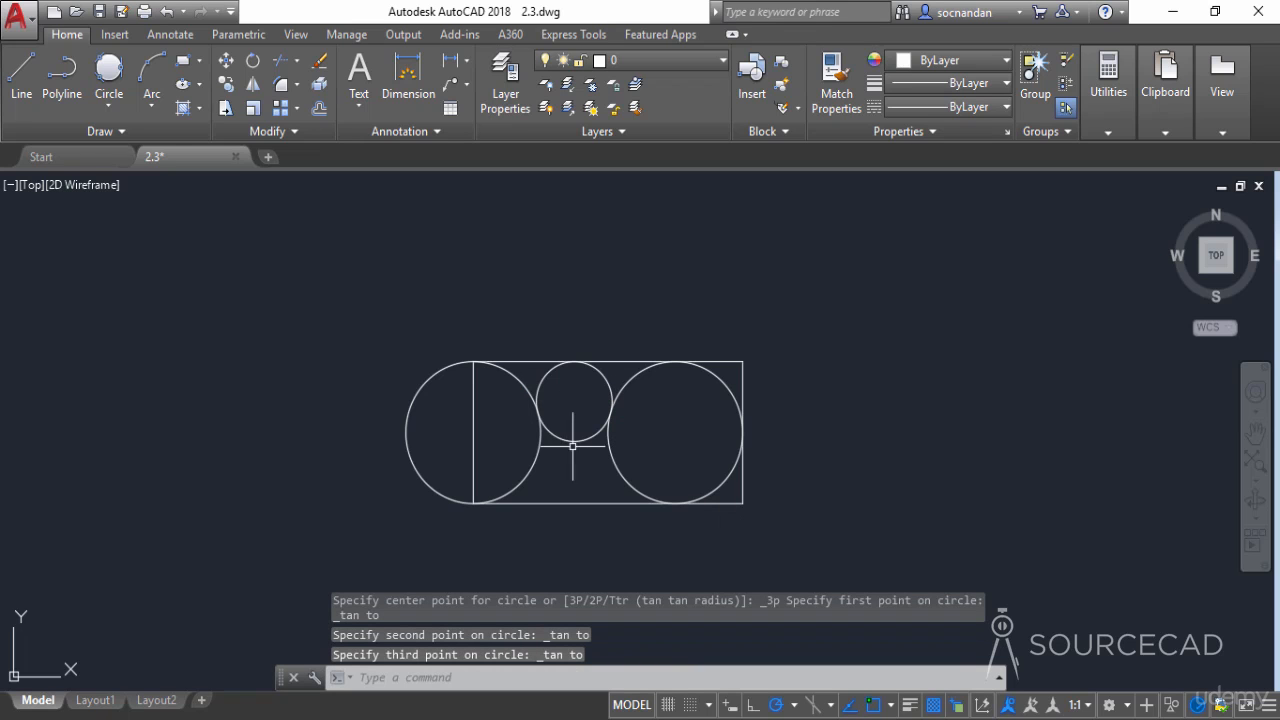